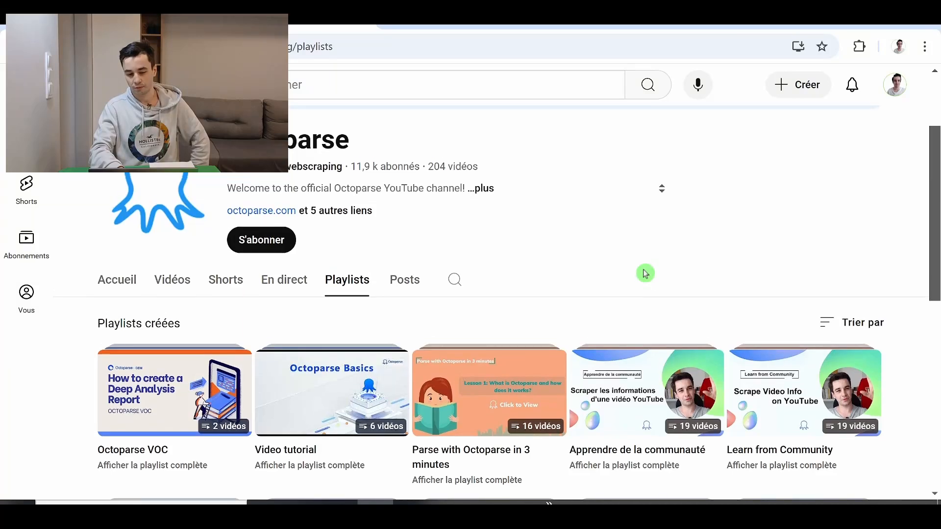
Examine the numbered page links and the next-page arrow at the end of the Octoparse blog's article list
scroll(645, 273, down, 3)
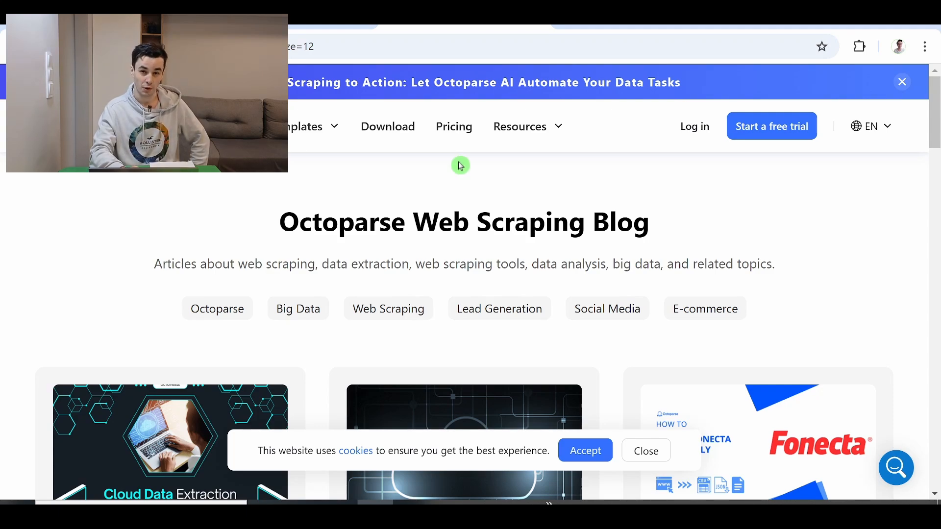
scroll(461, 166, down, 20)
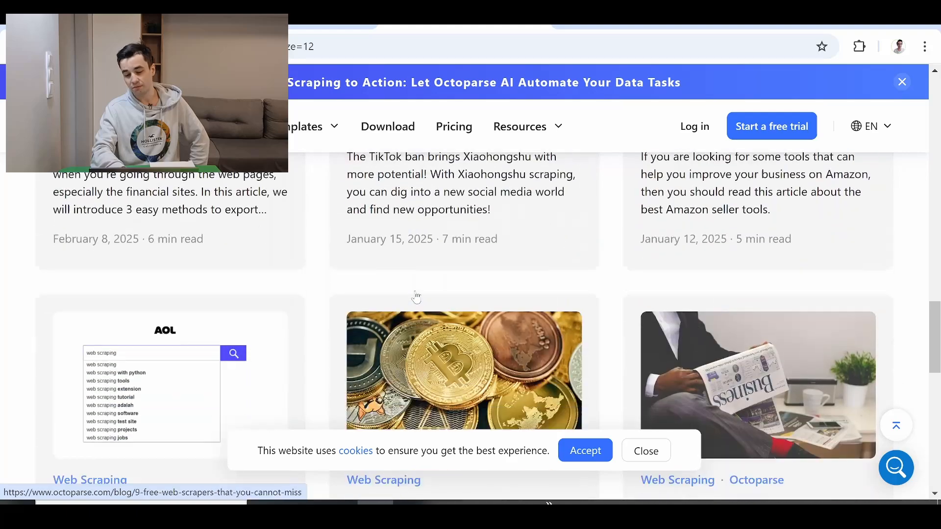
scroll(417, 295, down, 5)
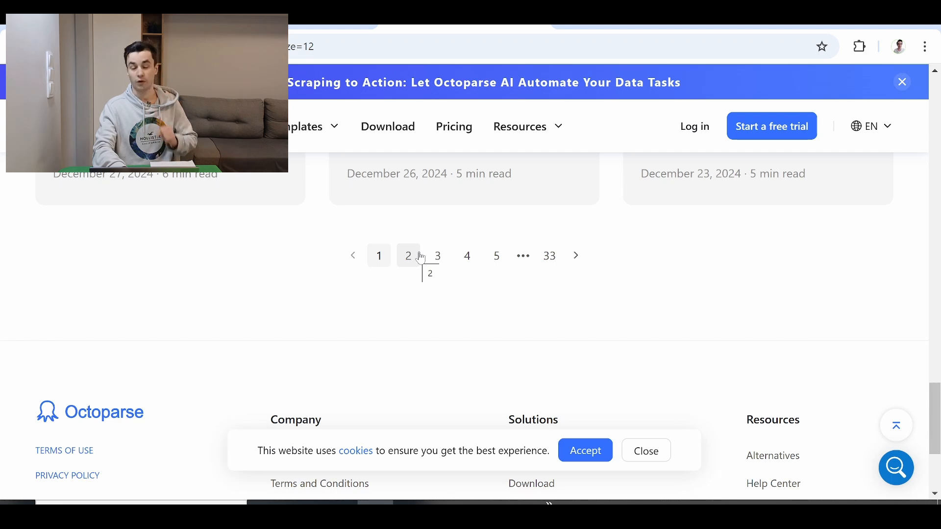
scroll(421, 259, up, 2)
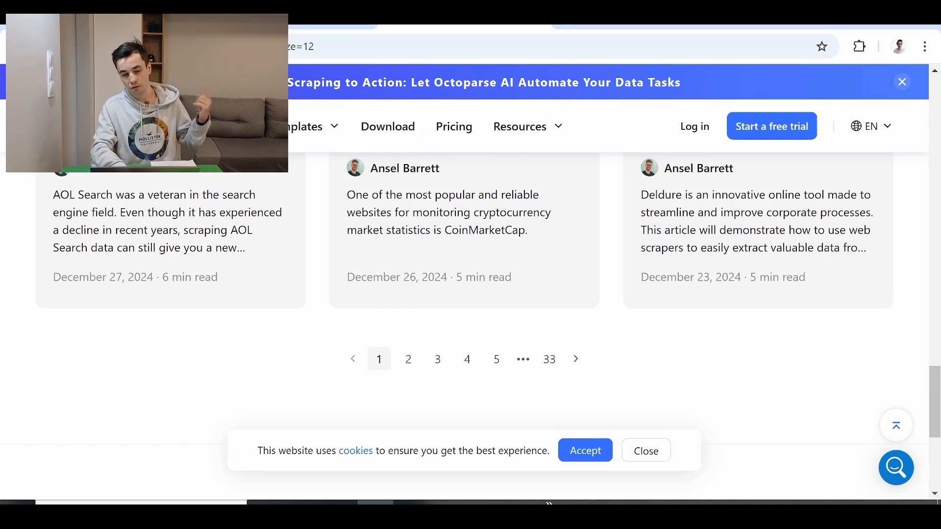
click(119, 21)
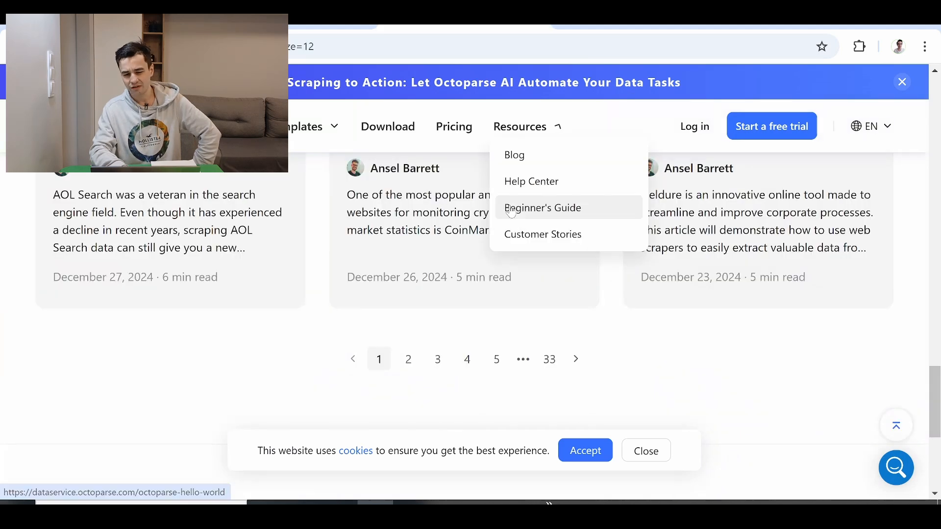
scroll(391, 201, up, 5)
scroll(391, 201, down, 5)
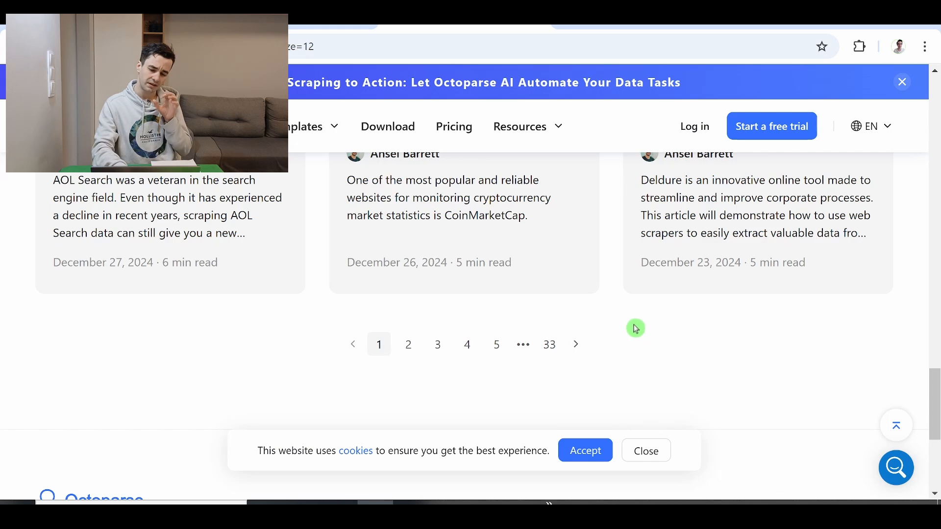
scroll(636, 328, up, 5)
scroll(636, 328, down, 1)
scroll(635, 328, left, 2)
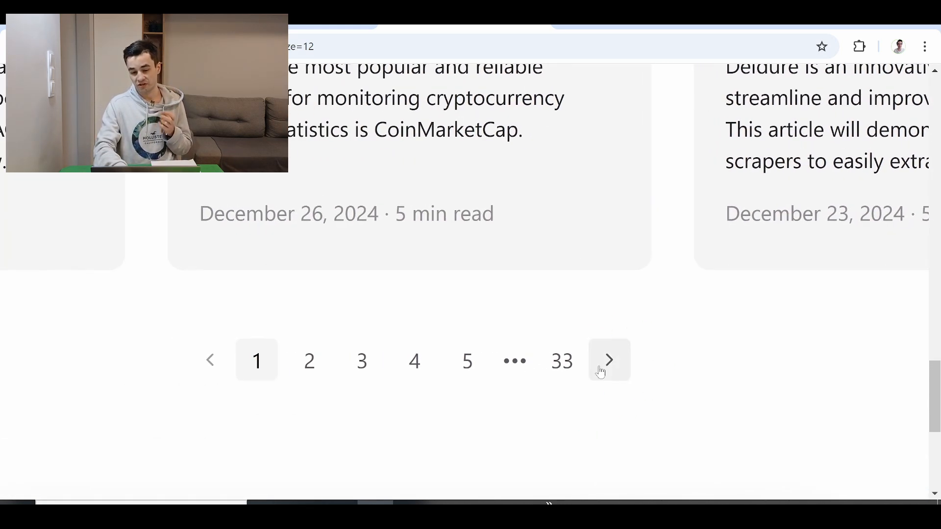
scroll(601, 373, down, 5)
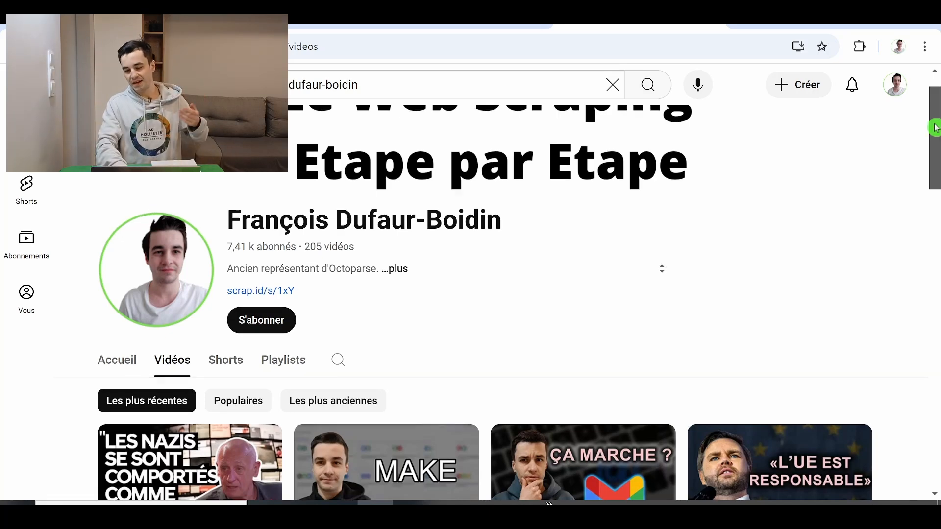
Compare the endlessly loading video list on the YouTube channel with the numbered page links on the Octoparse blog
drag(936, 126, 934, 436)
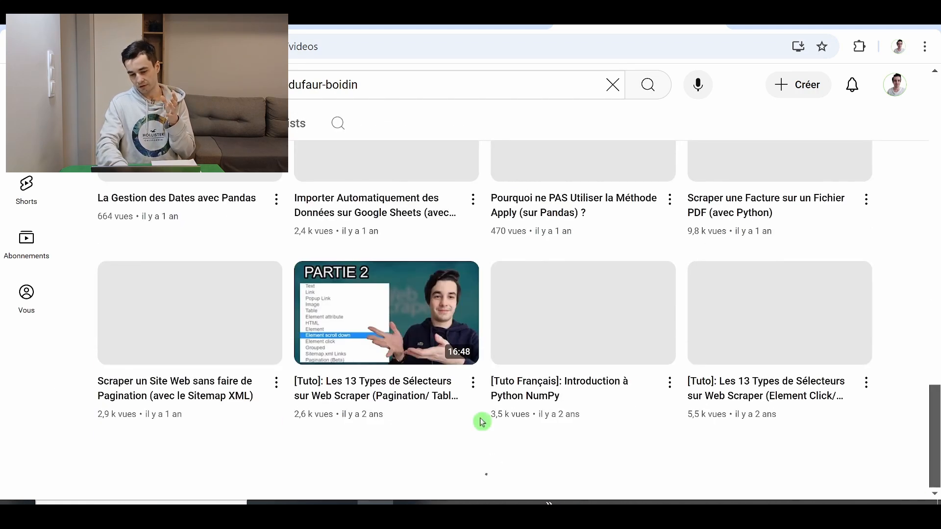
scroll(672, 315, down, 10)
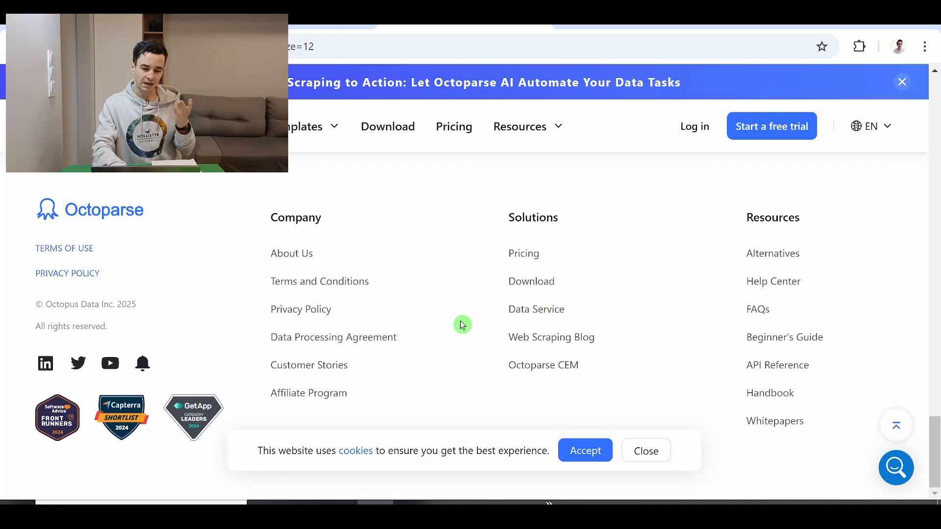
scroll(460, 324, up, 5)
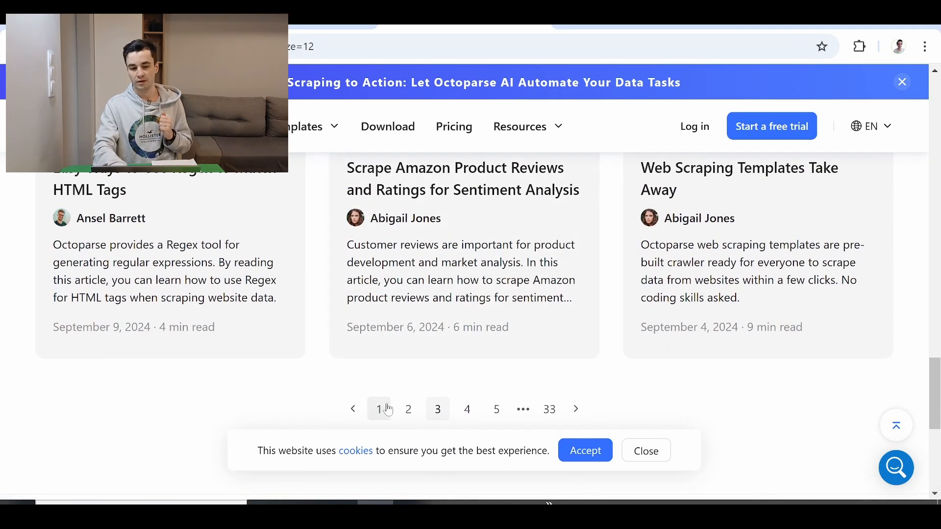
scroll(383, 410, down, 1)
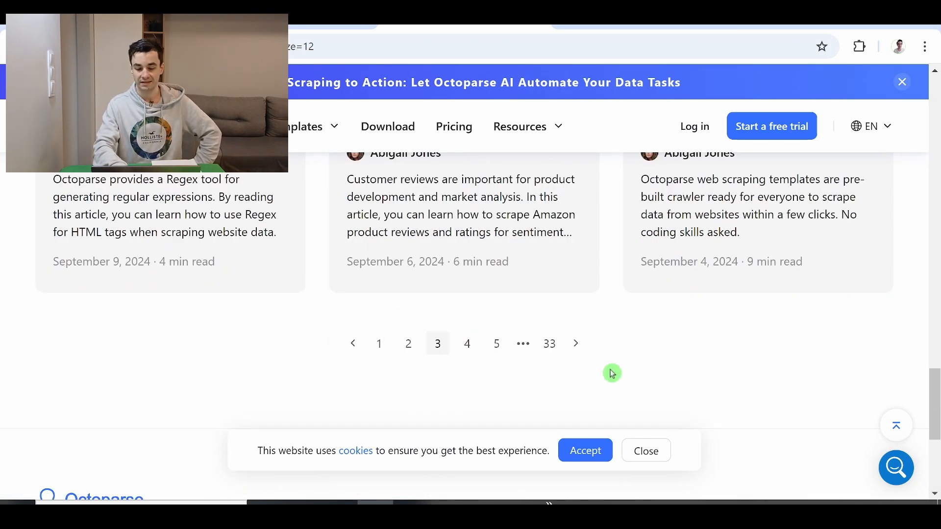
Copy the URL of the blog's first page and start a new task with it in the Octoparse app
click(381, 344)
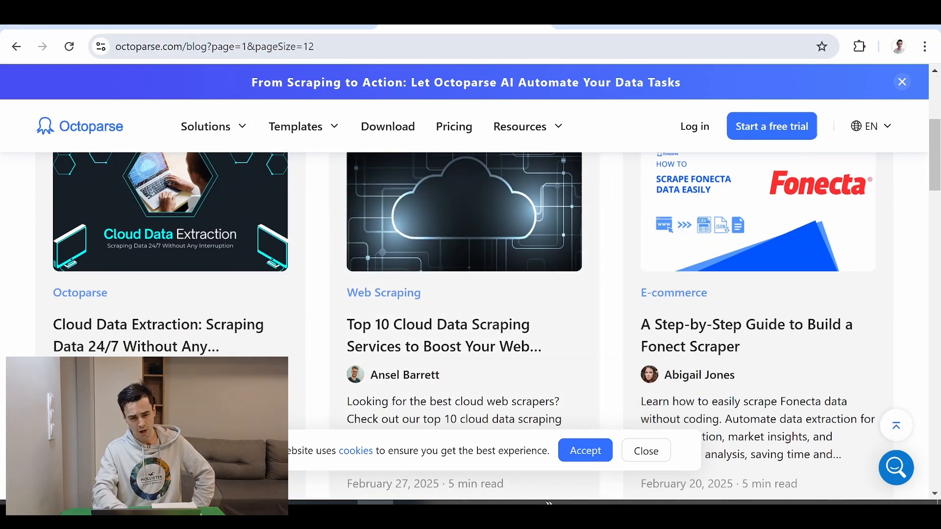
click(310, 36)
key(ctrl+c)
key(alt+Tab)
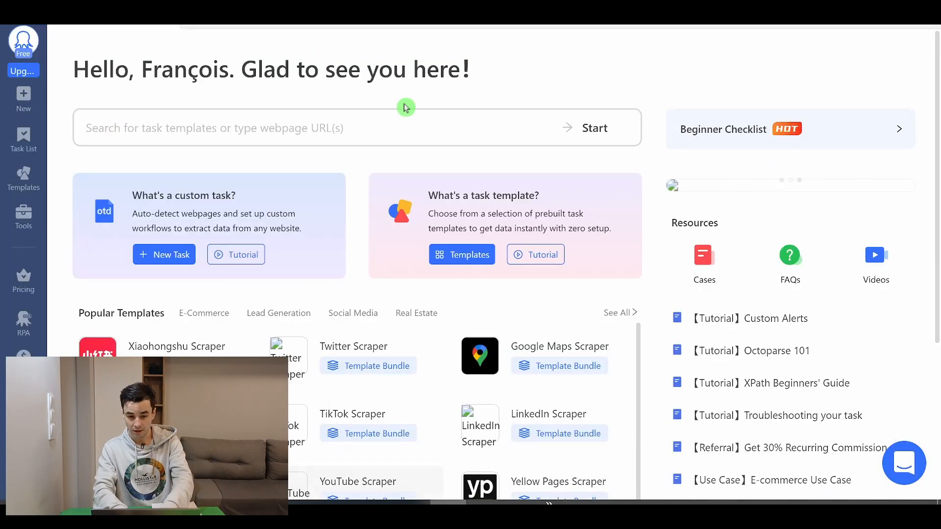
key(ctrl+v)
key(Return)
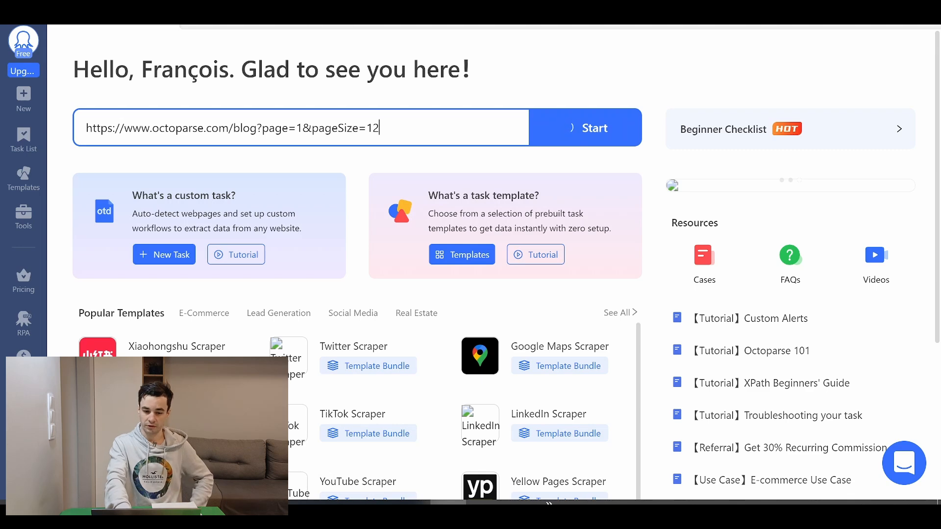
Turn on Browse mode for the loaded page and dismiss the Google sign-in pop-up and the cookie notice
click(585, 50)
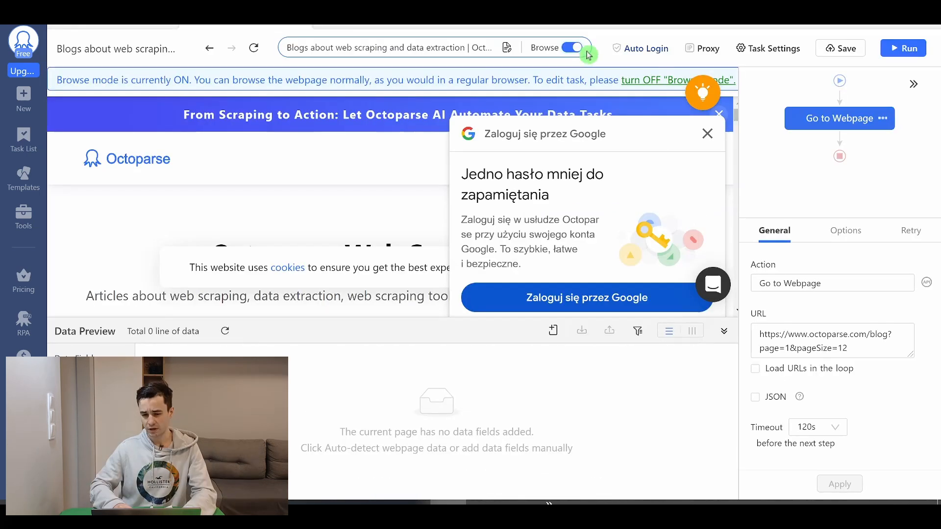
click(707, 133)
click(583, 269)
Turn off Browse mode and collapse the data preview and workflow areas so the web page has more room
scroll(575, 214, down, 5)
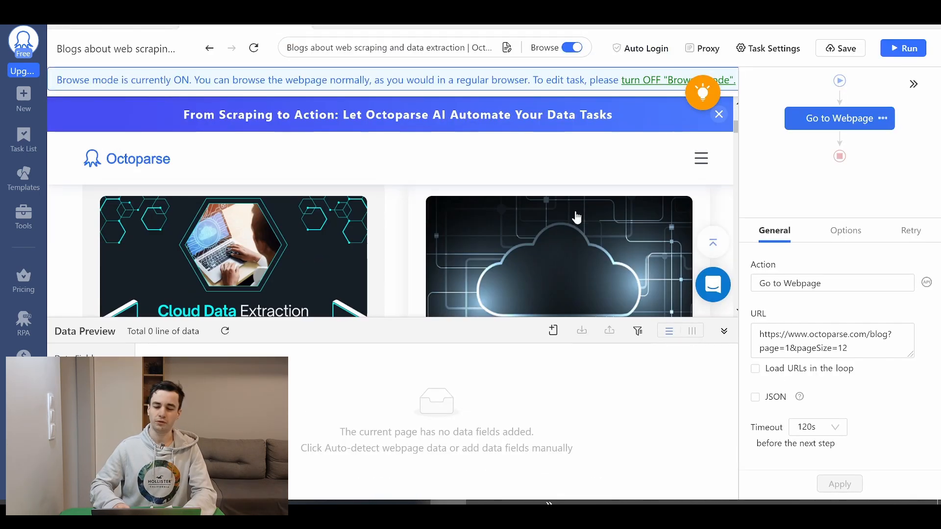
scroll(576, 203, down, 5)
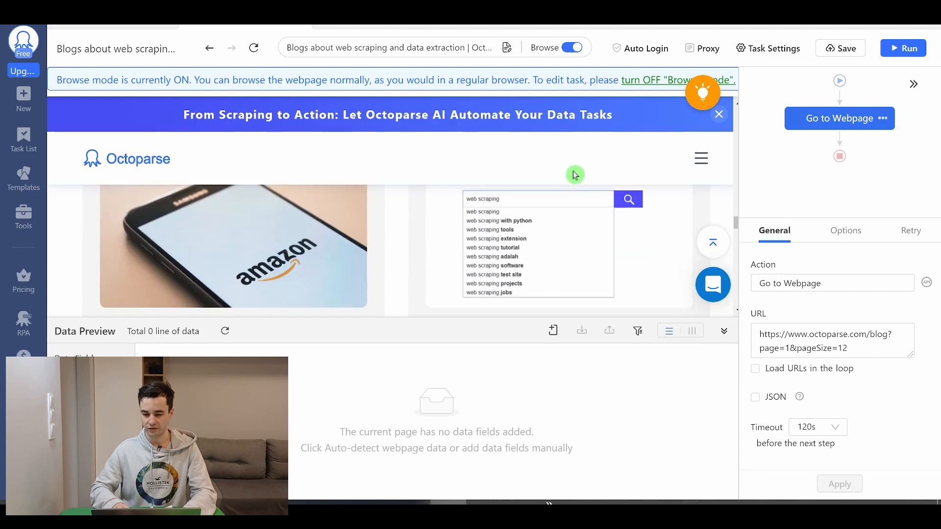
scroll(708, 308, down, 5)
click(724, 331)
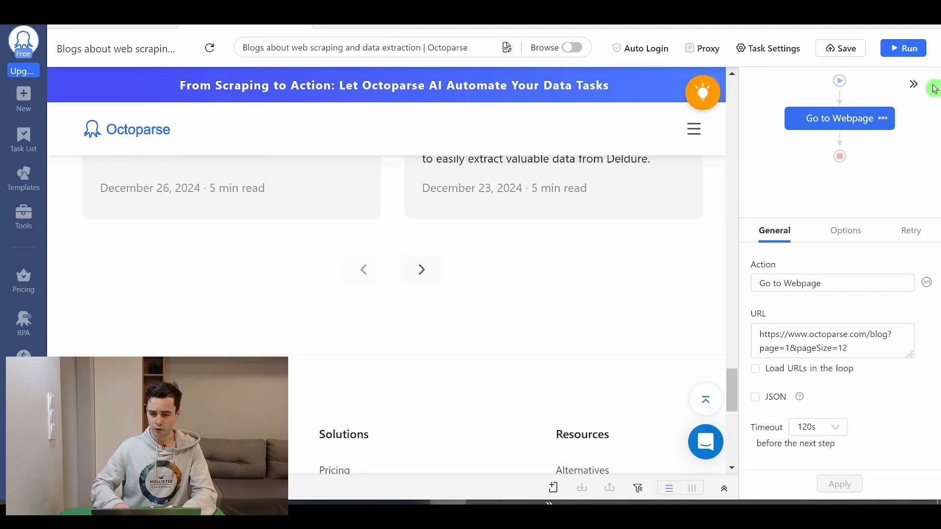
click(914, 88)
Select the next-page arrow beside page link 33 and add a Loop click action for it
scroll(651, 221, down, 4)
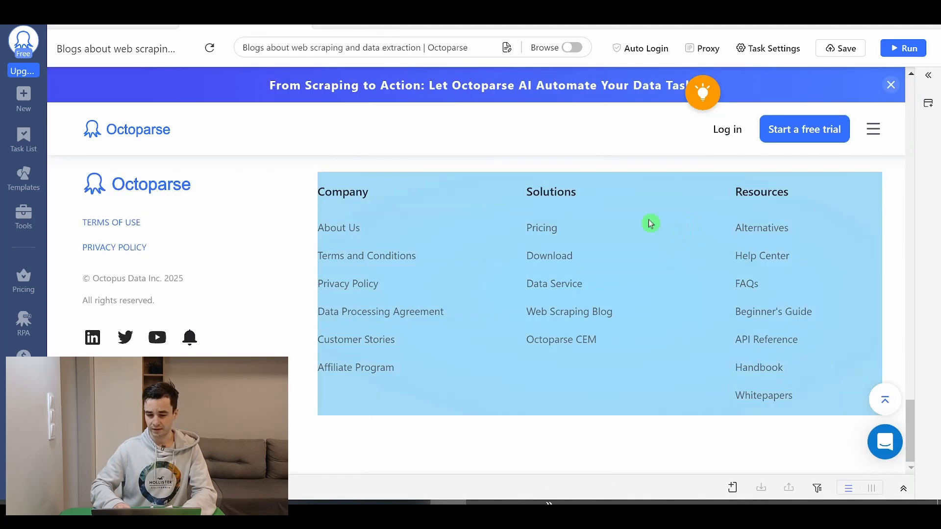
scroll(609, 263, up, 4)
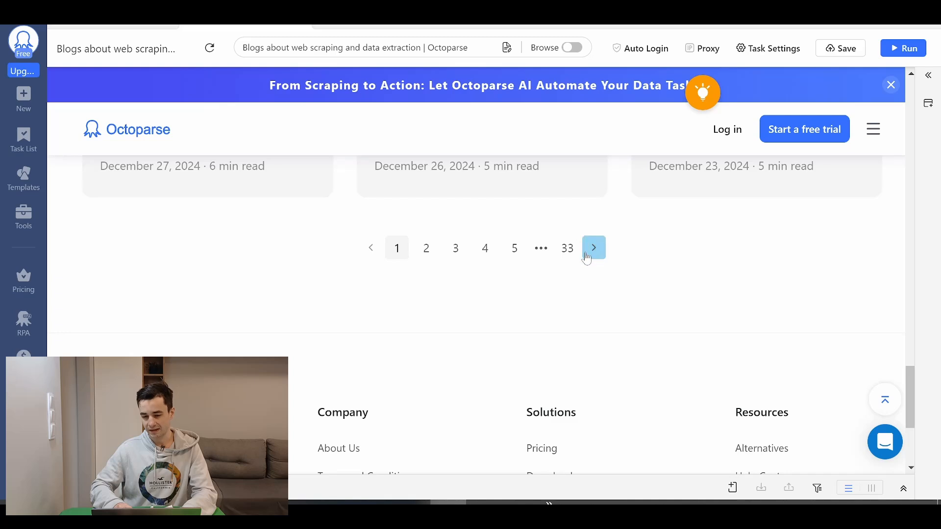
click(587, 258)
drag(611, 85, 126, 72)
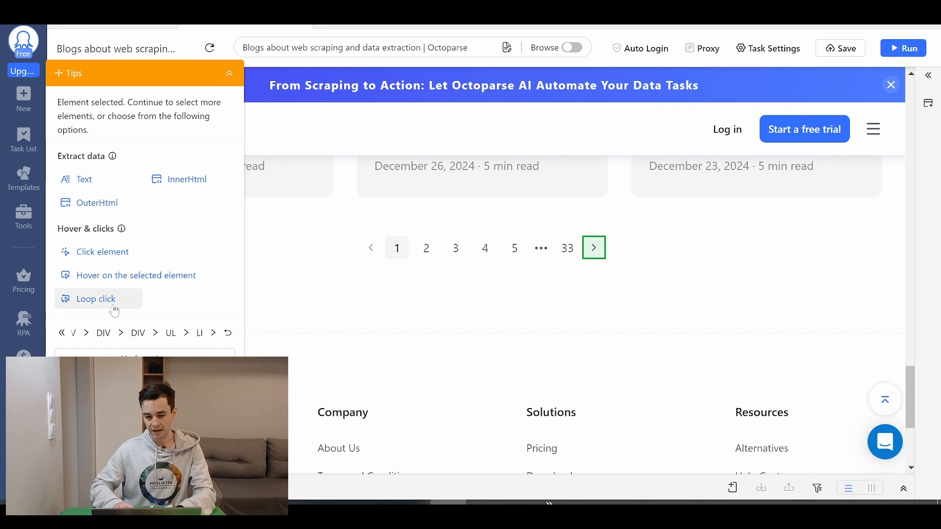
click(93, 297)
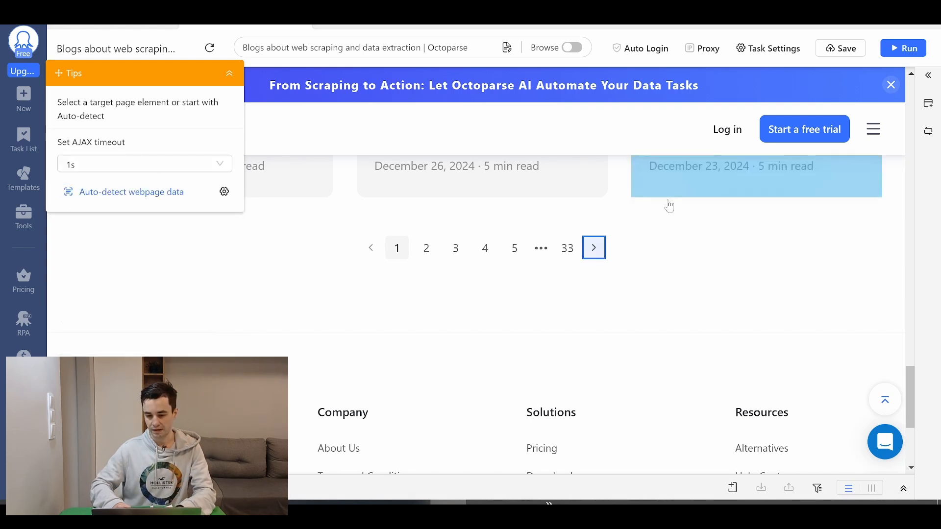
Set the AJAX timeout of the pagination click to 10s
click(118, 165)
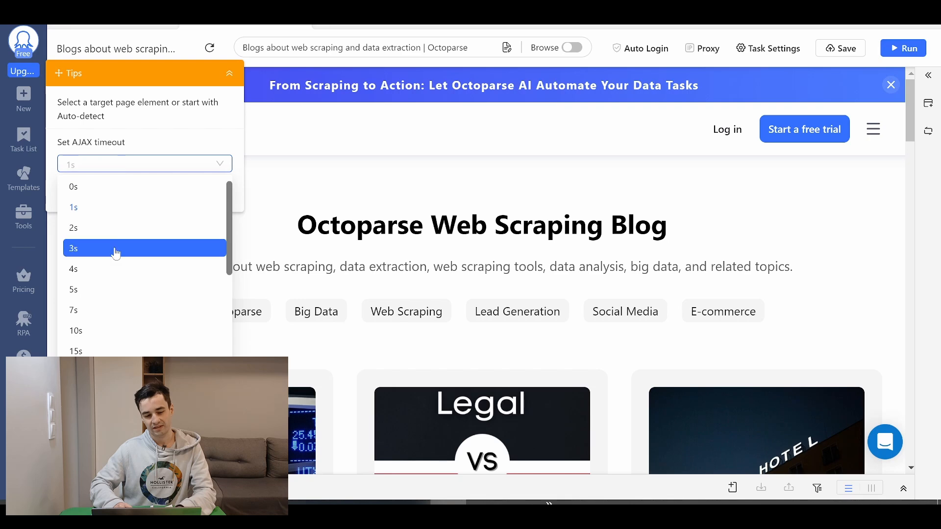
scroll(112, 264, down, 2)
click(91, 318)
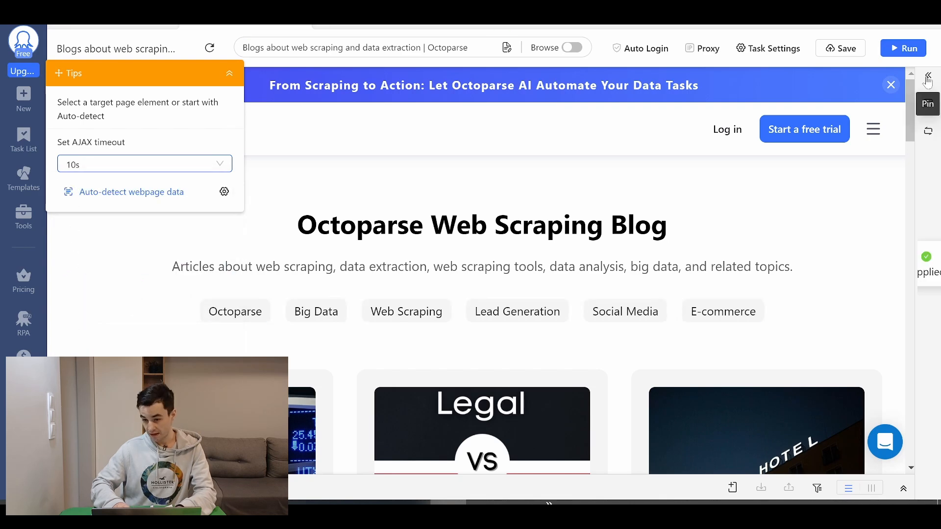
Show the workflow with an enlarged diagram area, and check in the page preview which blog page is loaded
click(928, 78)
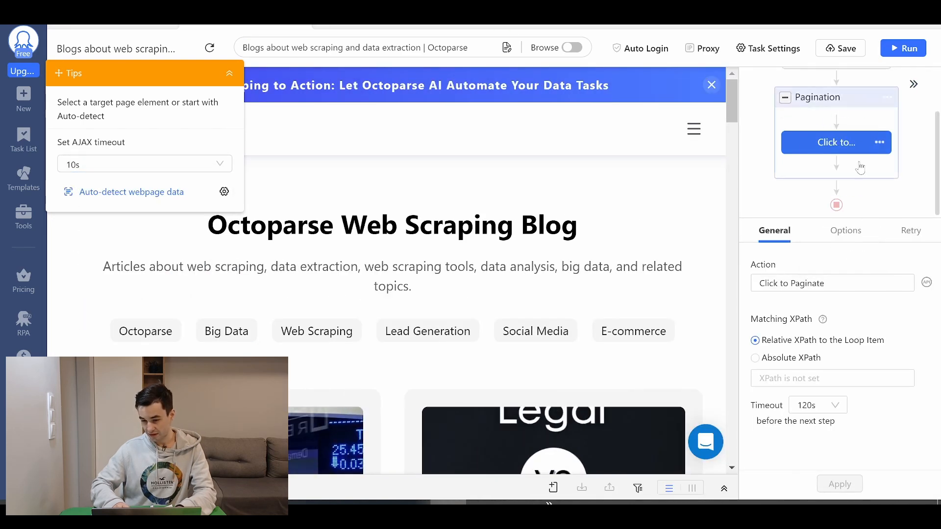
drag(801, 218, 801, 342)
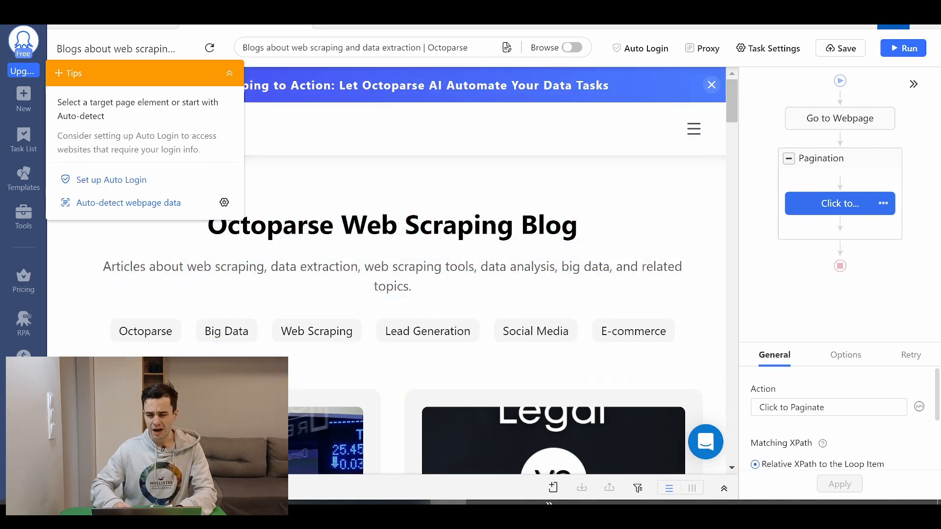
drag(733, 101, 713, 441)
scroll(610, 315, up, 10)
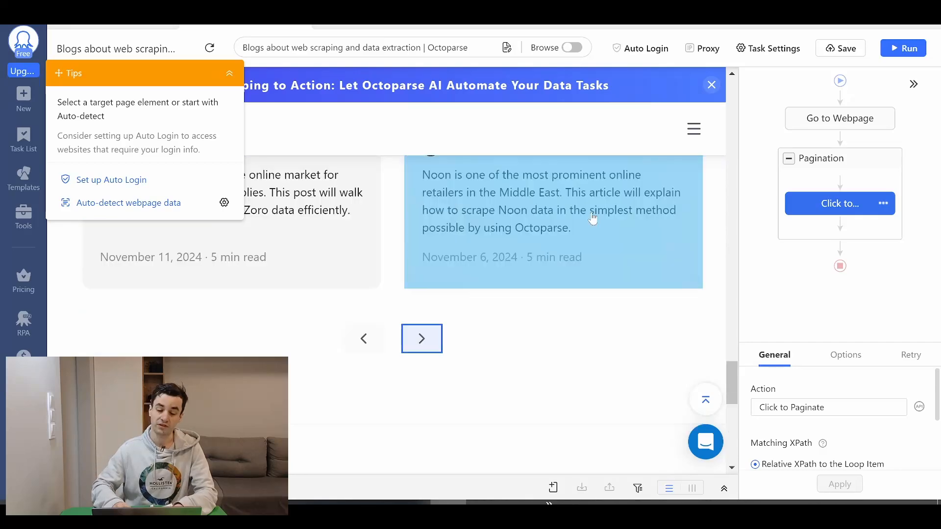
click(914, 84)
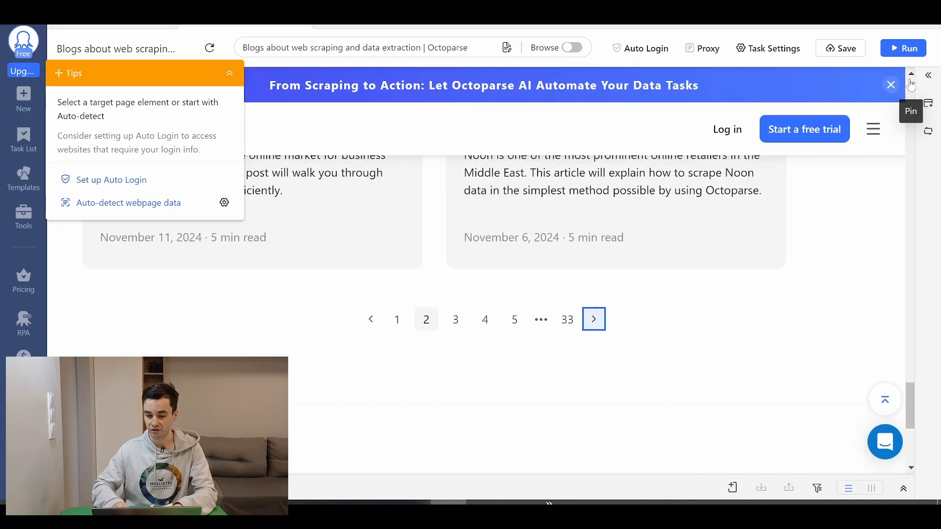
scroll(337, 394, down, 5)
scroll(425, 357, up, 5)
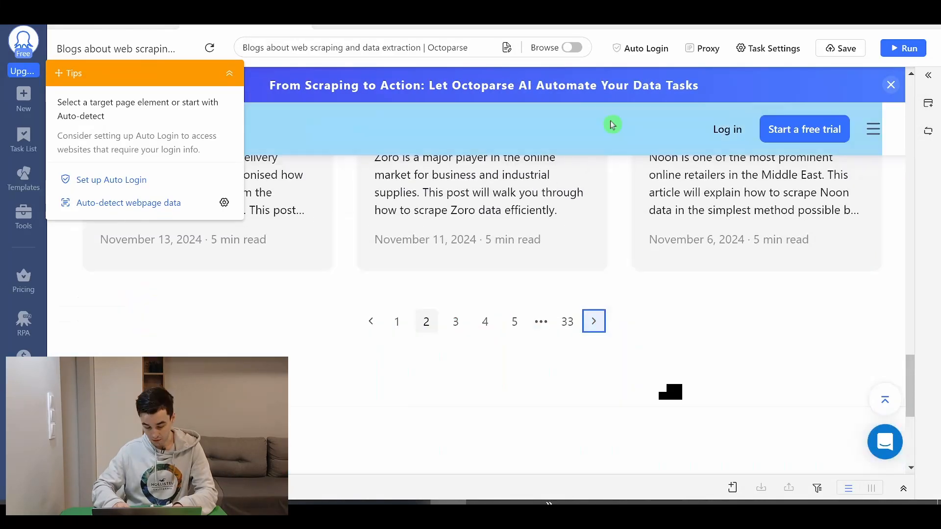
Select the Pagination loop in the workflow and check that it targets the next-page arrow in the preview
click(928, 75)
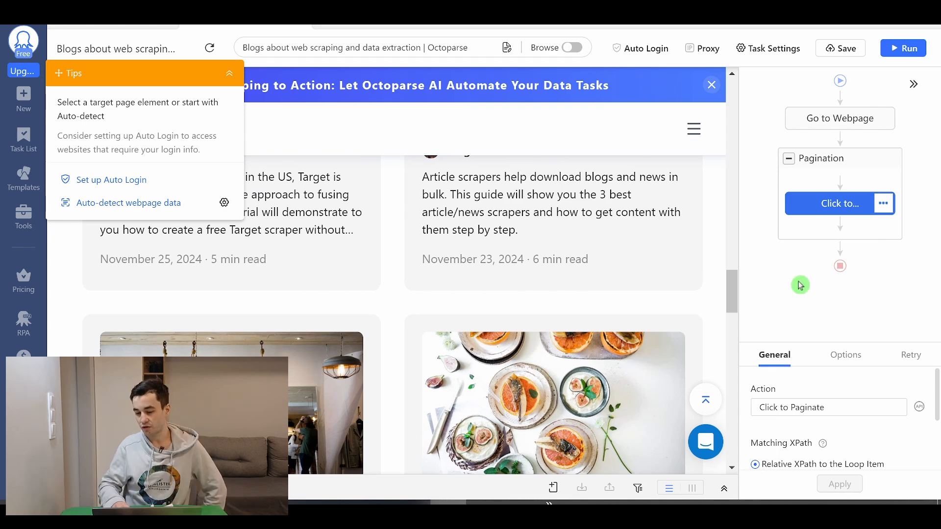
click(833, 162)
scroll(534, 305, down, 5)
scroll(529, 294, down, 5)
scroll(466, 286, up, 3)
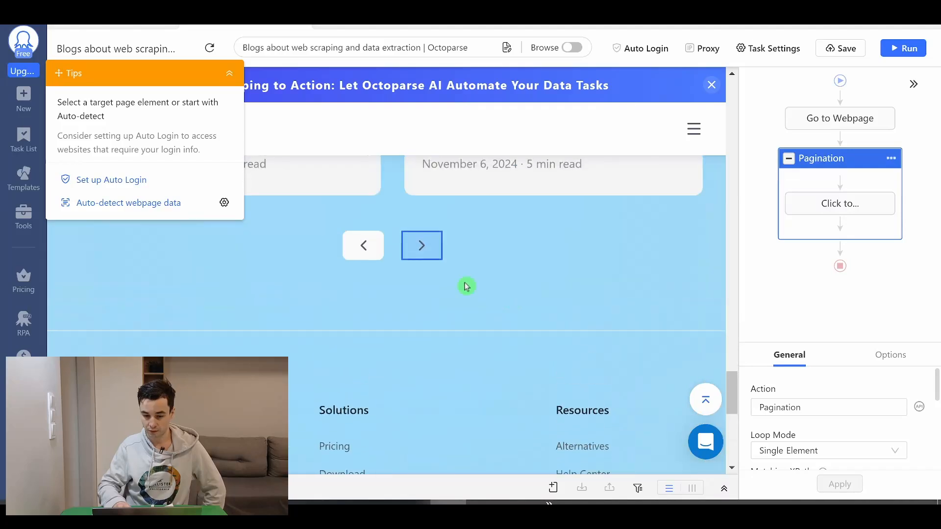
Step through the Pagination loop and its Click to Paginate action, and check in the widened page preview which blog page loads
click(814, 275)
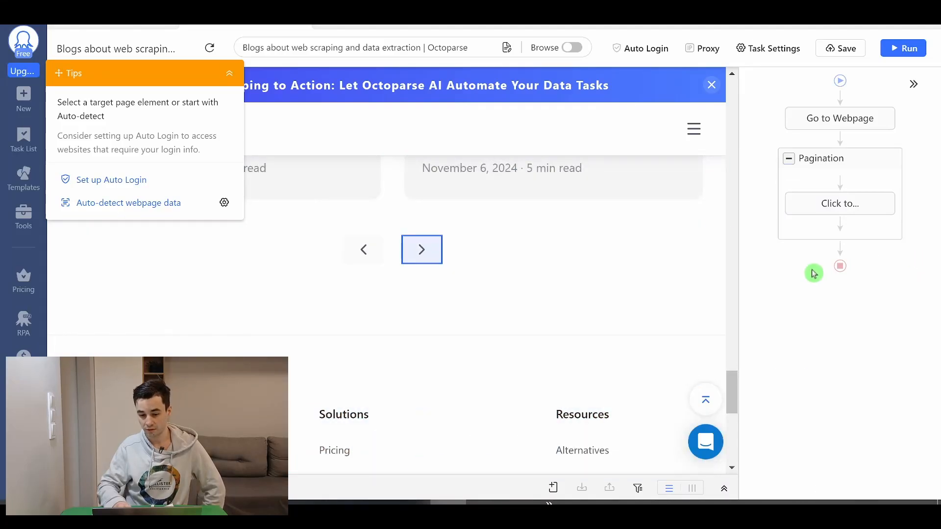
click(841, 166)
click(837, 205)
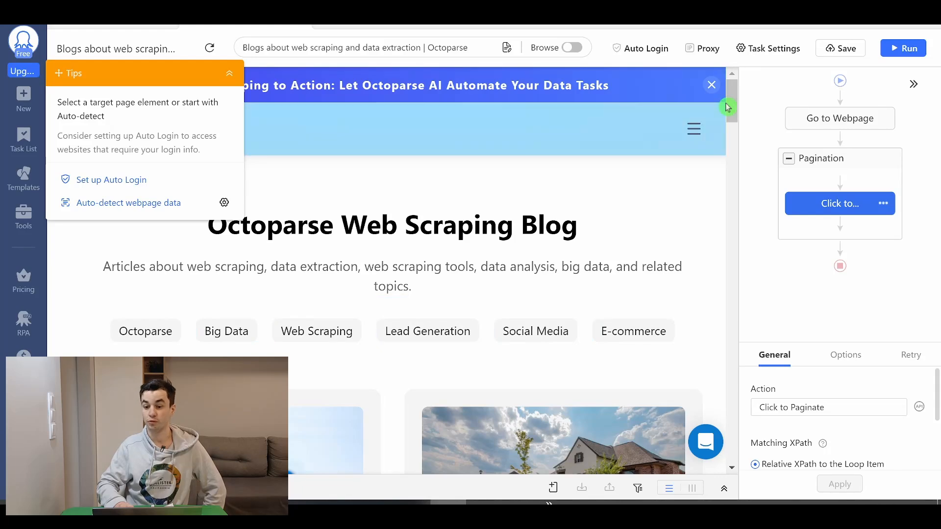
drag(732, 99, 758, 290)
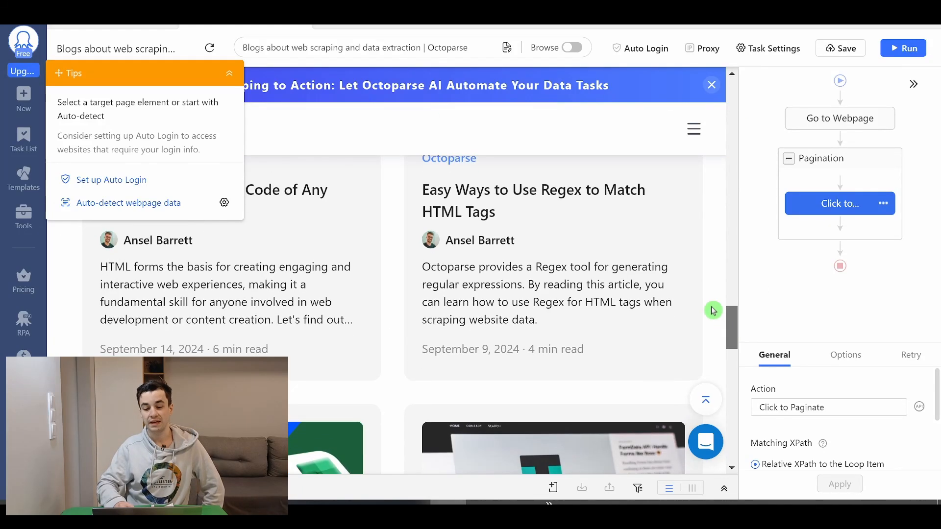
scroll(706, 396, down, 10)
scroll(707, 395, up, 2)
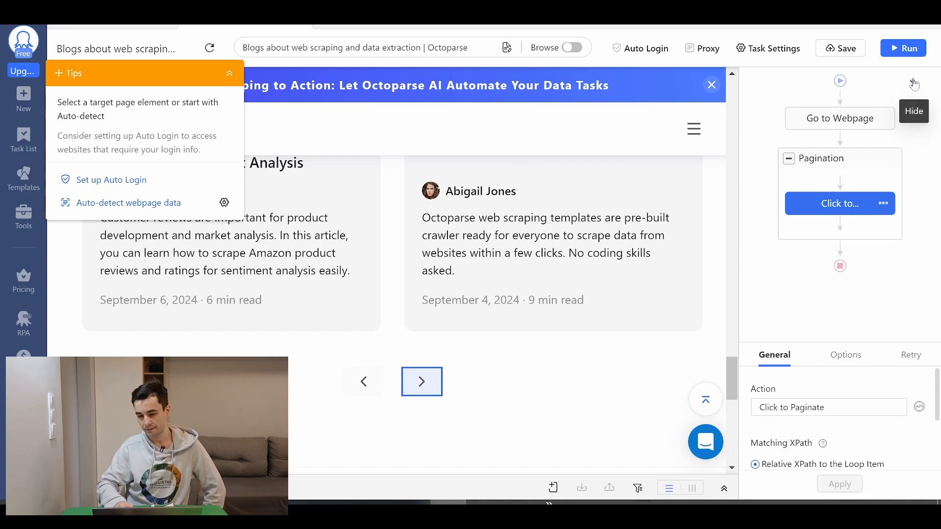
click(914, 87)
scroll(432, 351, up, 3)
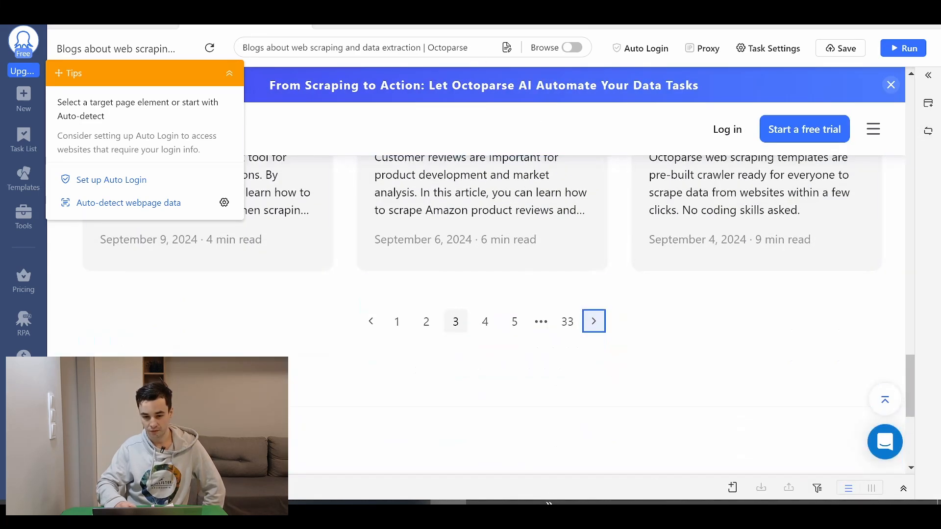
click(927, 80)
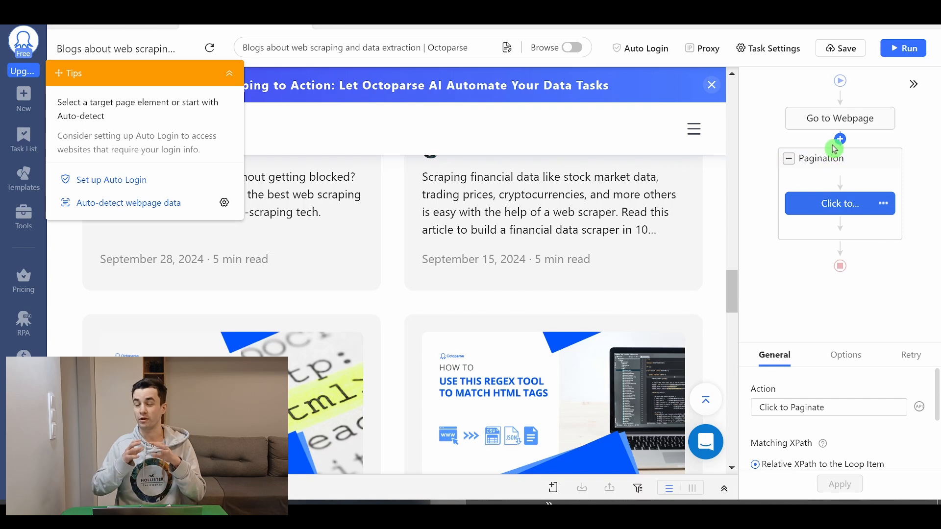
Enable Wait before action for the Pagination loop, set the wait to 1s and apply it
click(836, 158)
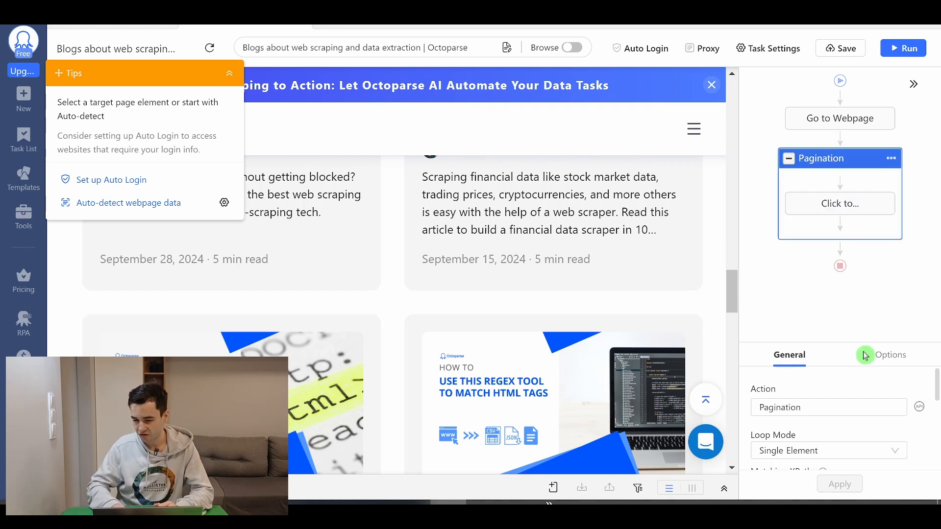
drag(861, 344, 847, 258)
click(889, 283)
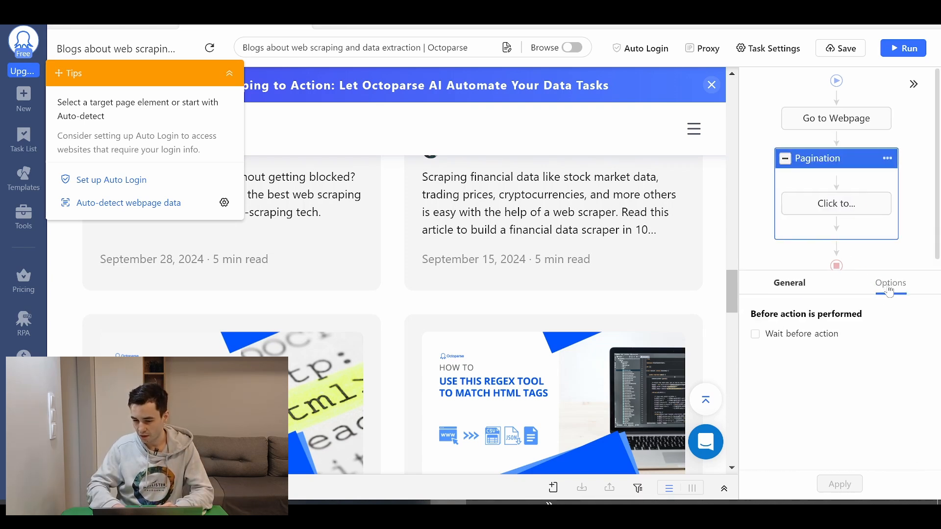
click(786, 337)
click(814, 352)
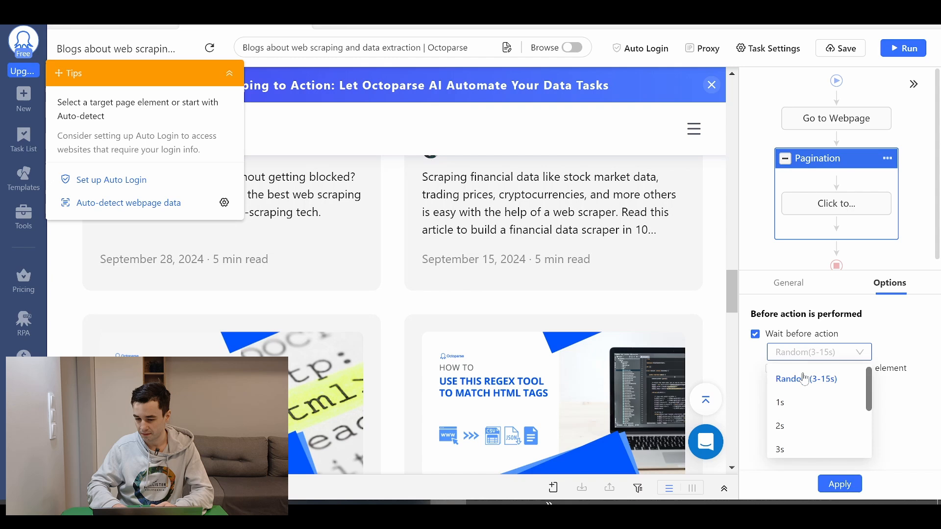
click(793, 399)
click(853, 487)
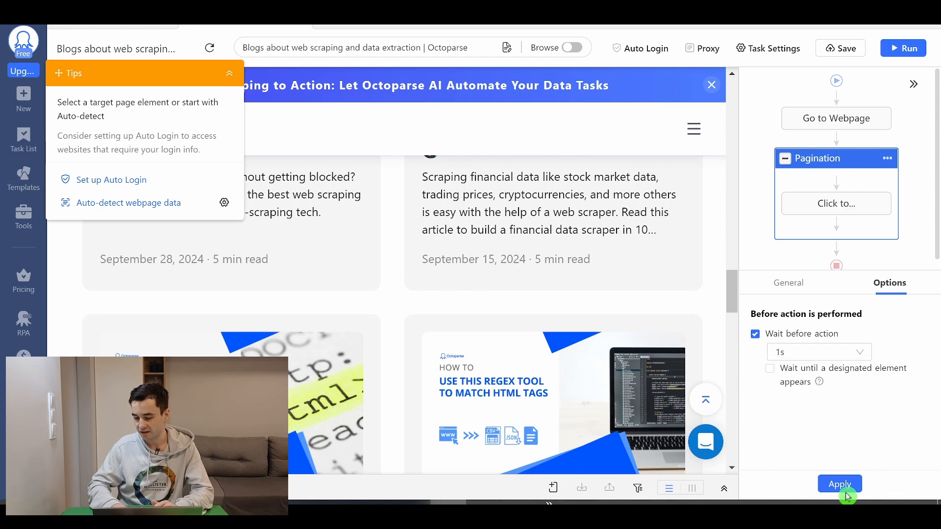
Enable Wait before action for the Click to Paginate action, set the wait to 1s and apply it
click(840, 211)
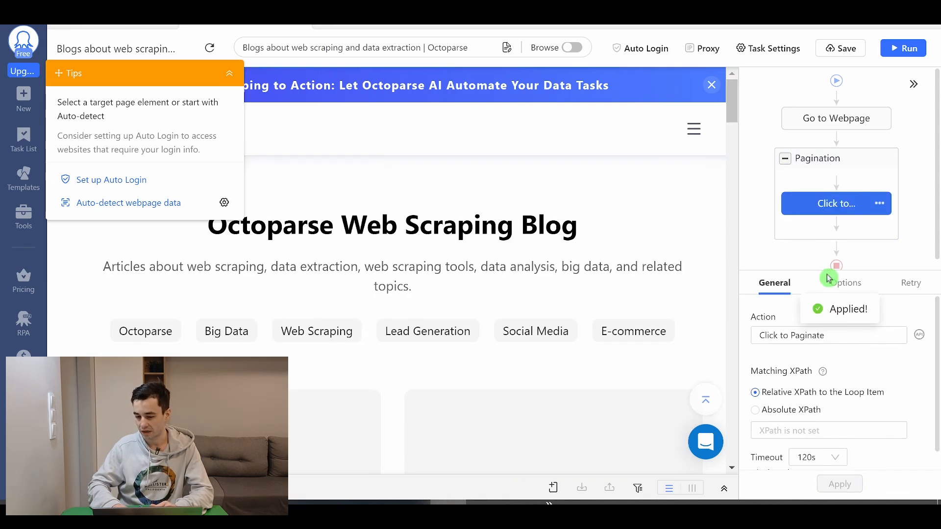
click(844, 282)
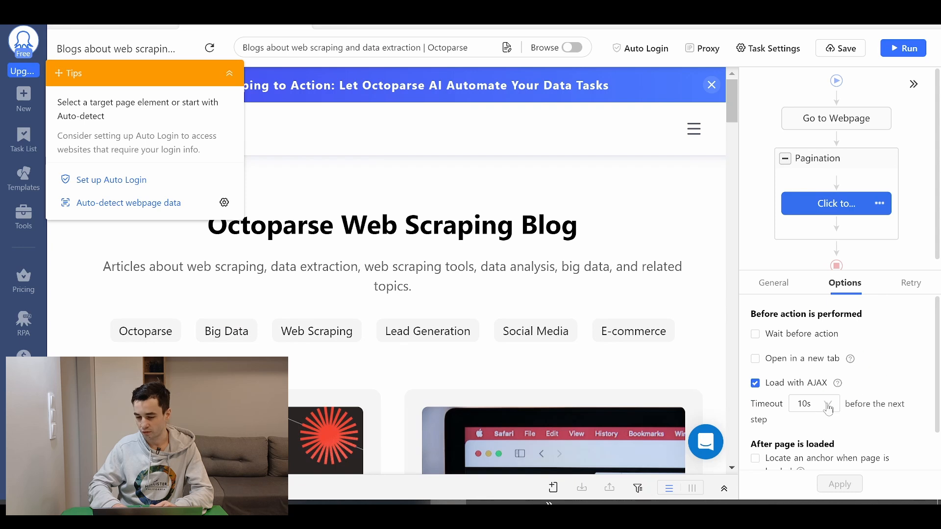
click(813, 338)
click(816, 353)
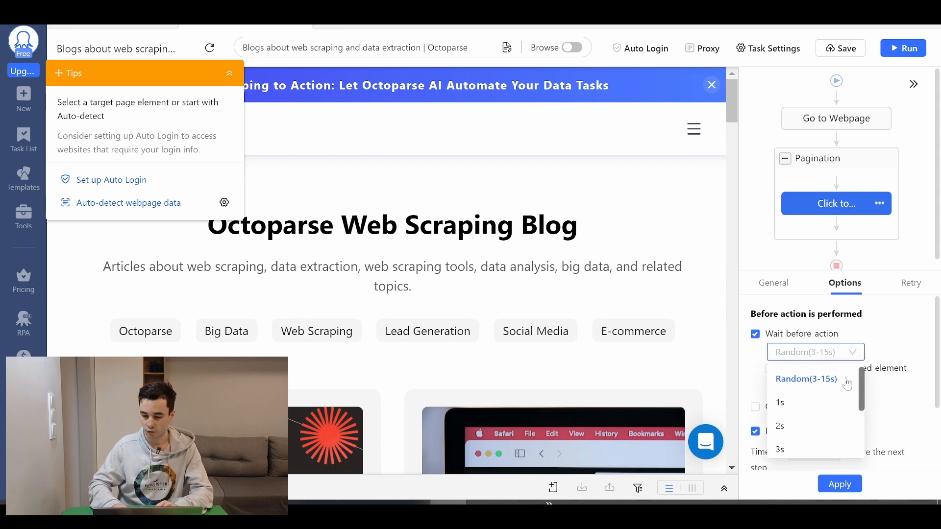
click(785, 402)
click(840, 484)
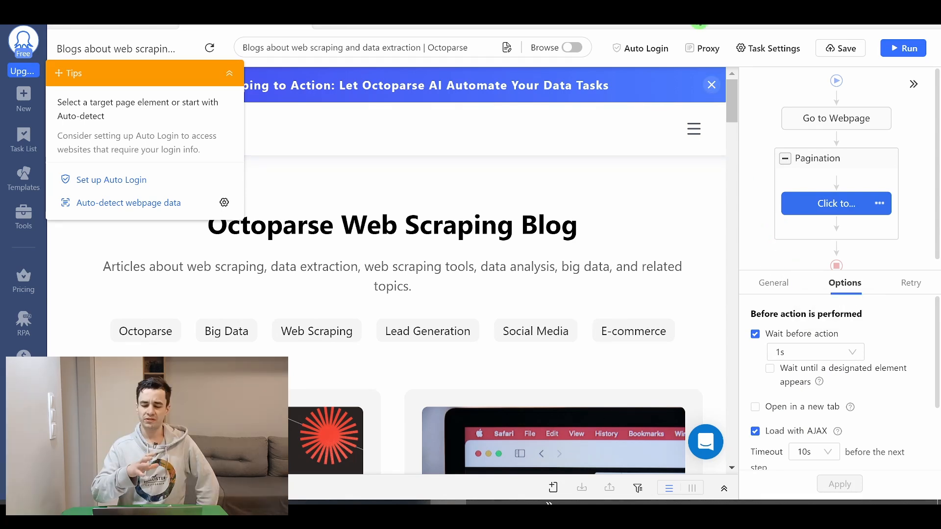
Reload the blog with the Go to Webpage action, select the Pagination loop and check which arrow it targets in the widened preview
click(833, 116)
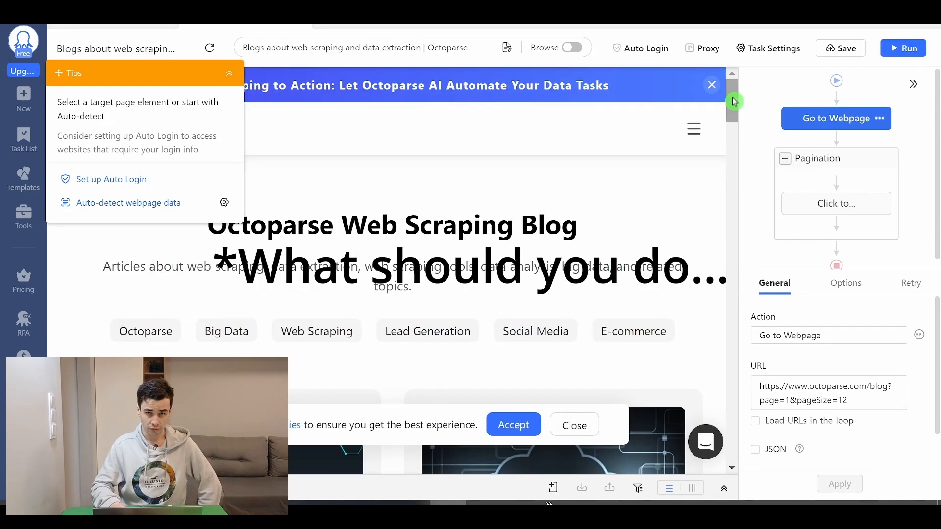
drag(734, 102, 719, 380)
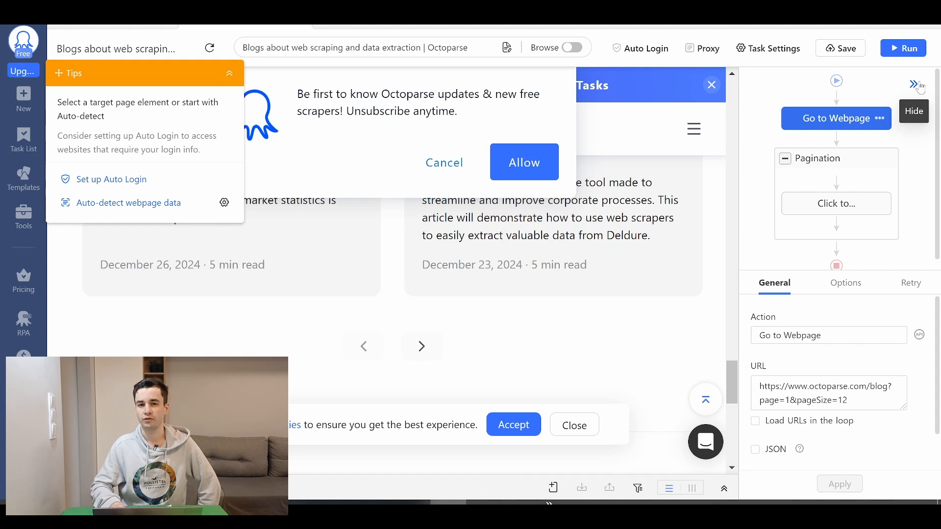
click(921, 85)
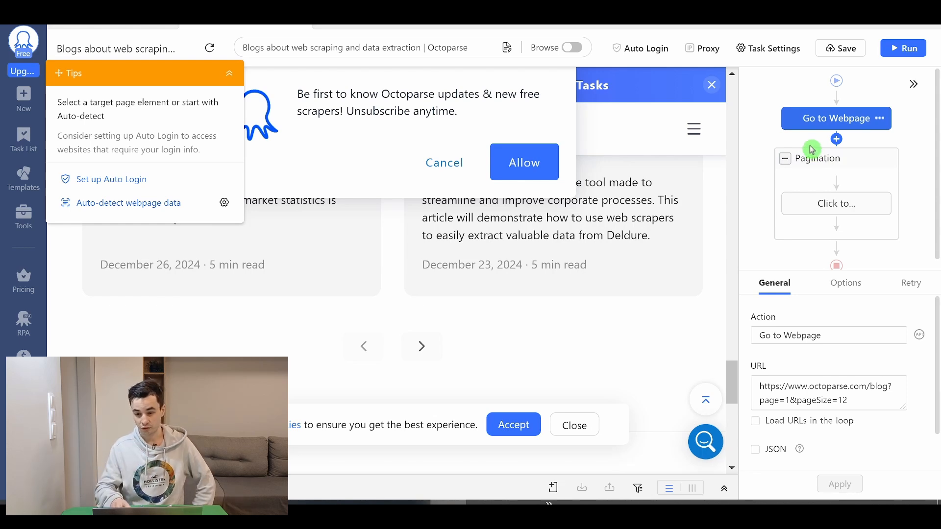
click(834, 159)
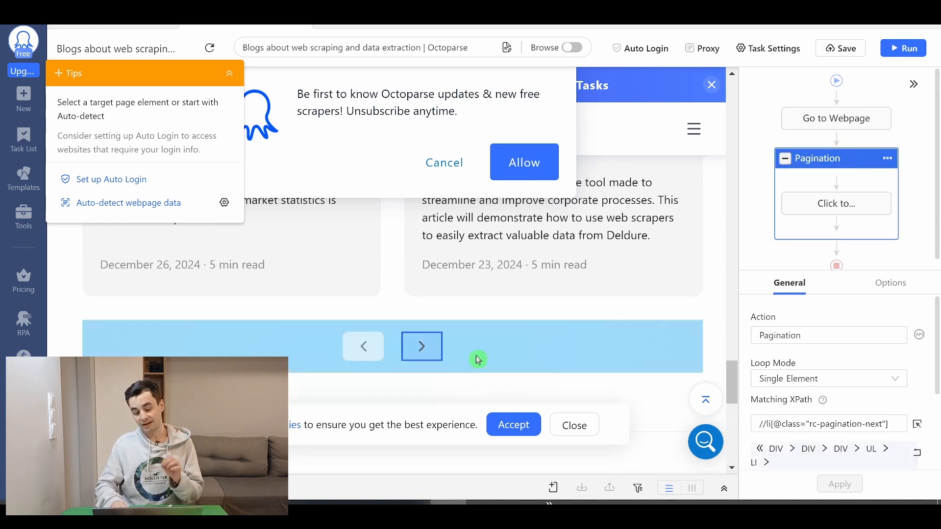
click(913, 84)
scroll(755, 231, down, 5)
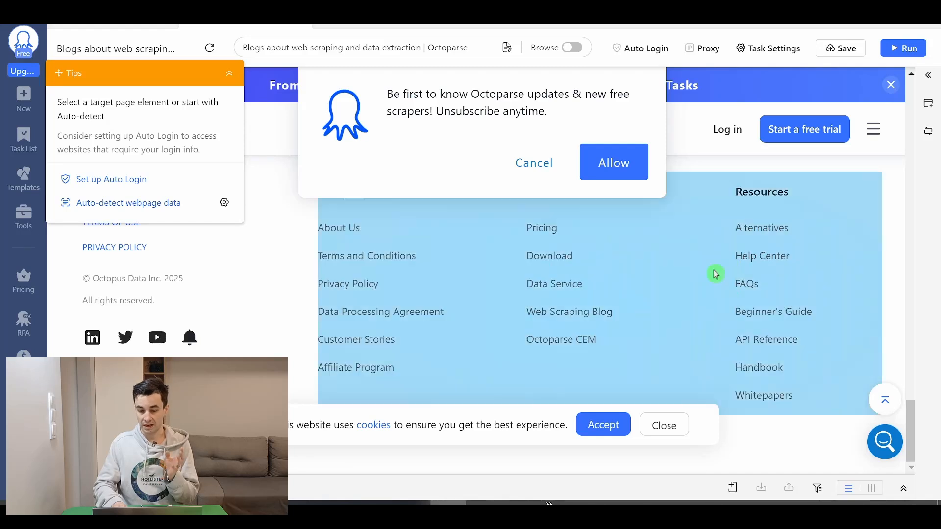
scroll(714, 276, up, 5)
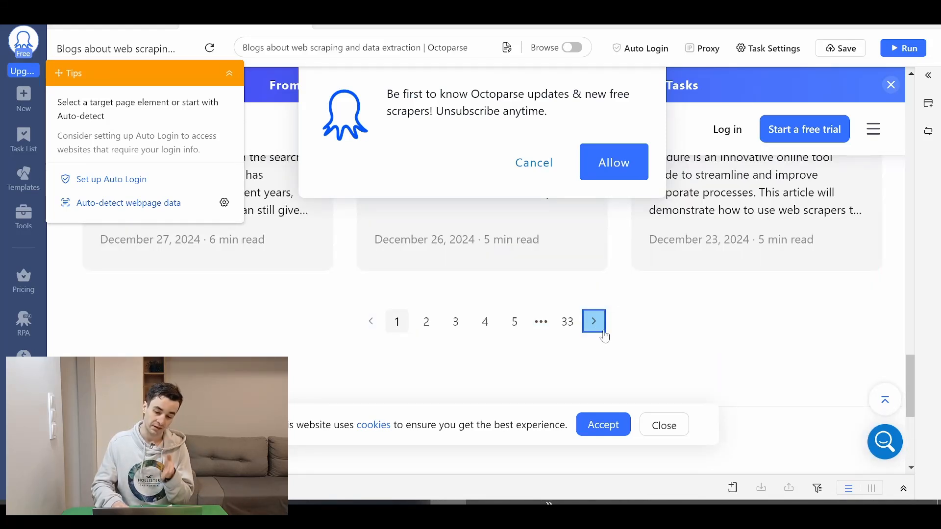
click(611, 329)
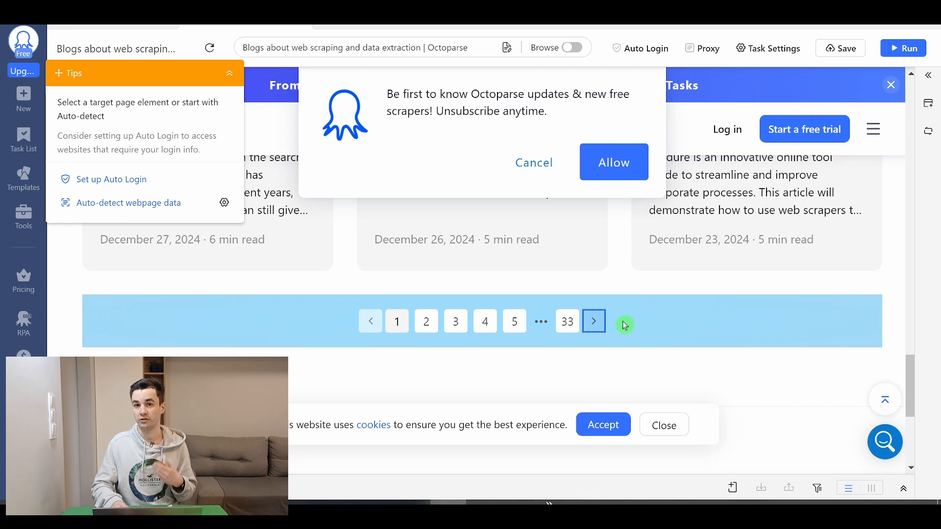
Turn on Browse mode, decline the site's update-notification popup, and turn Browse mode off again
click(573, 48)
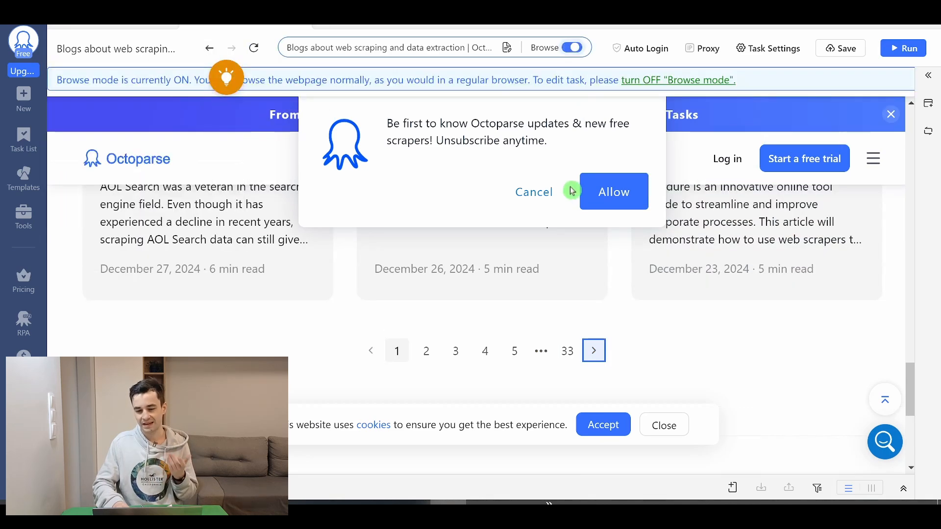
click(539, 196)
click(556, 54)
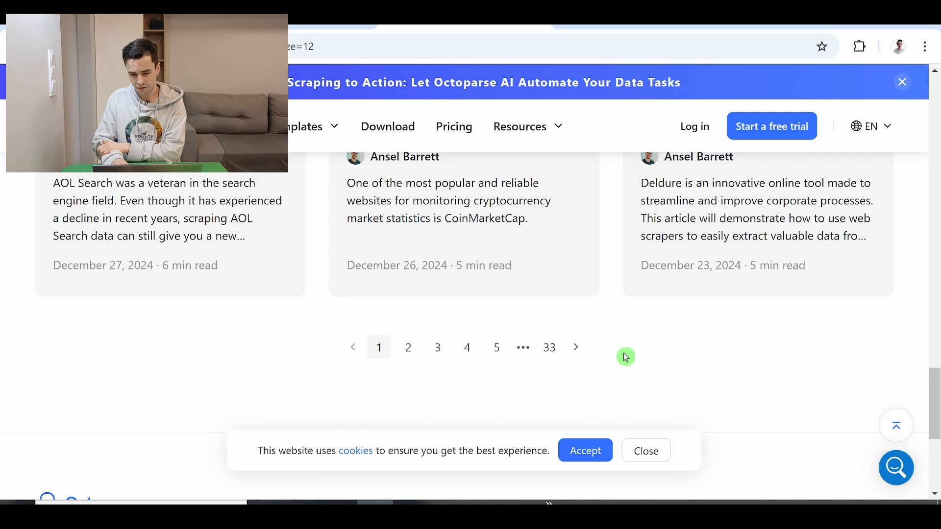
Inspect the next-page arrow of the Octoparse blog in Chrome and expand its "Next Page" list item in the page source
right_click(581, 347)
click(637, 326)
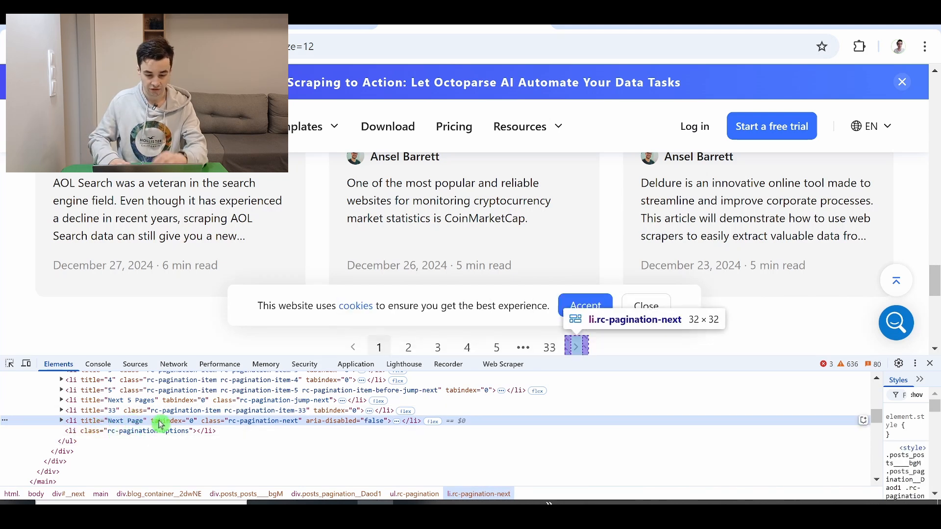
double_click(119, 424)
key(alt+Tab)
text(//li)
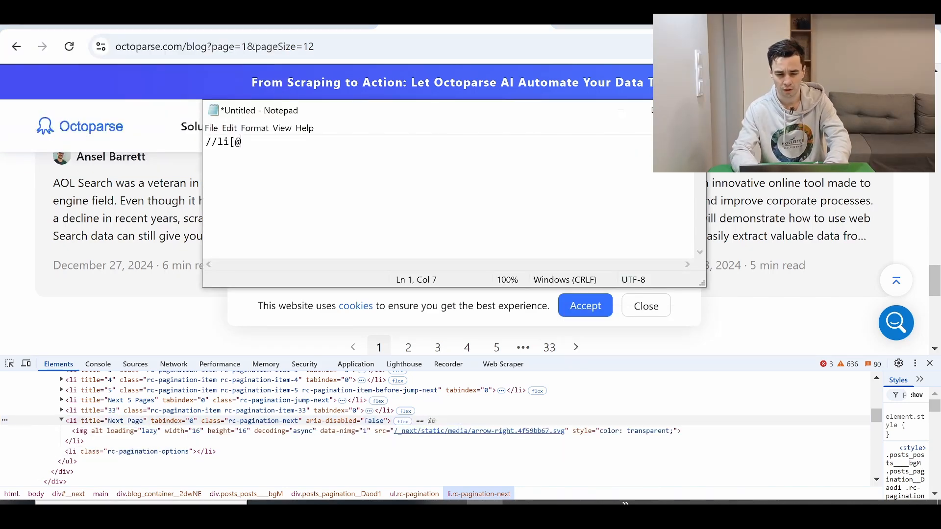
key(ctrl+a)
key(ctrl+c)
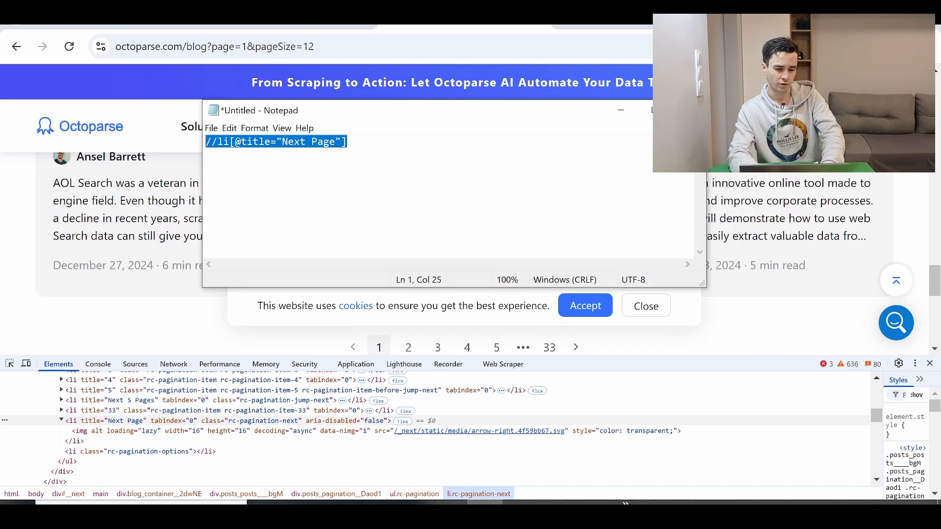
click(448, 502)
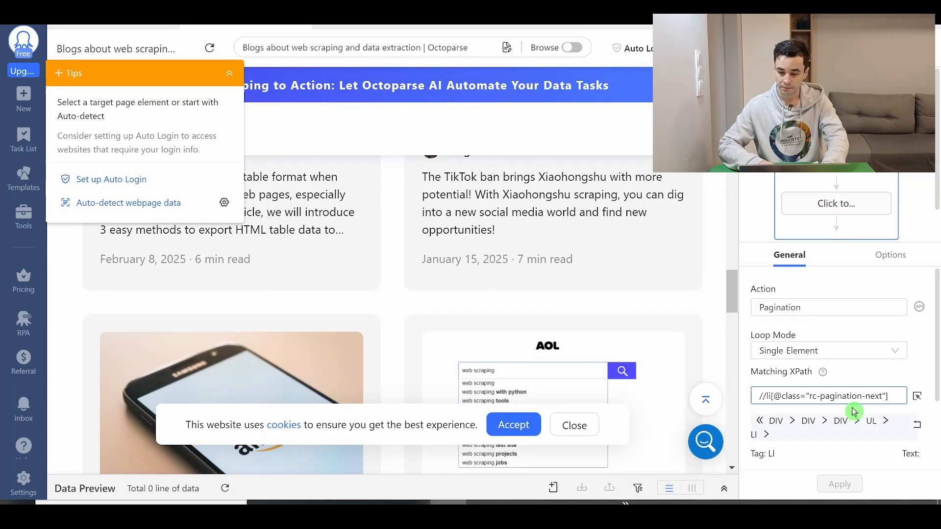
key(ctrl+a)
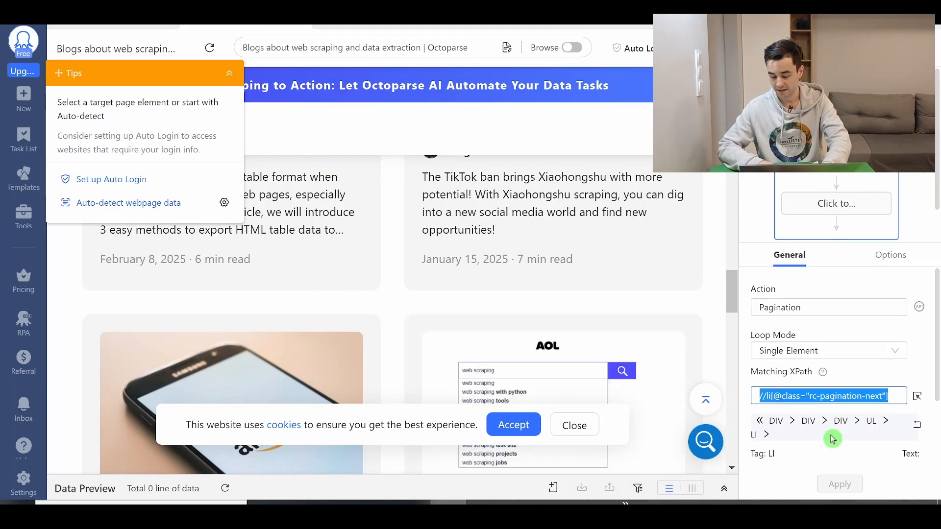
key(ctrl+v)
click(840, 478)
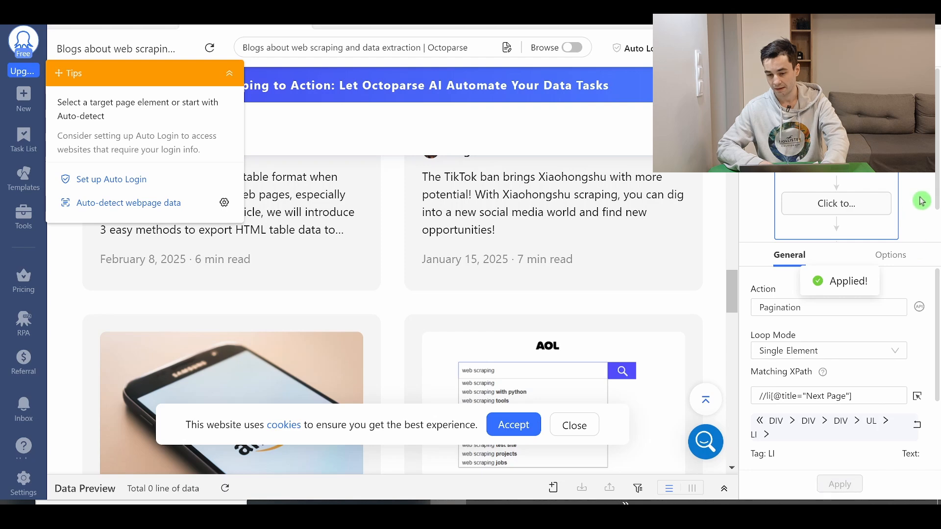
Dismiss the Extract Data alert and check in the page preview which arrow the Pagination loop targets
click(922, 201)
click(836, 160)
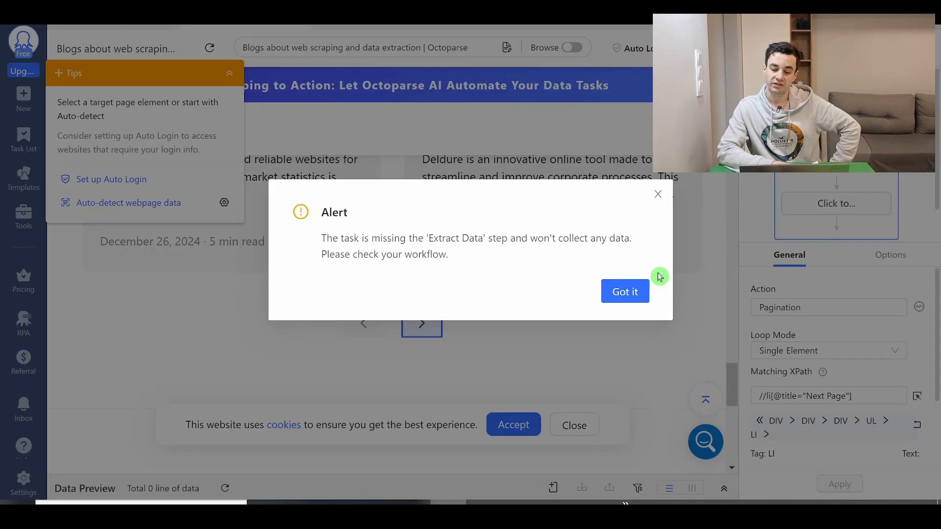
click(635, 293)
click(763, 48)
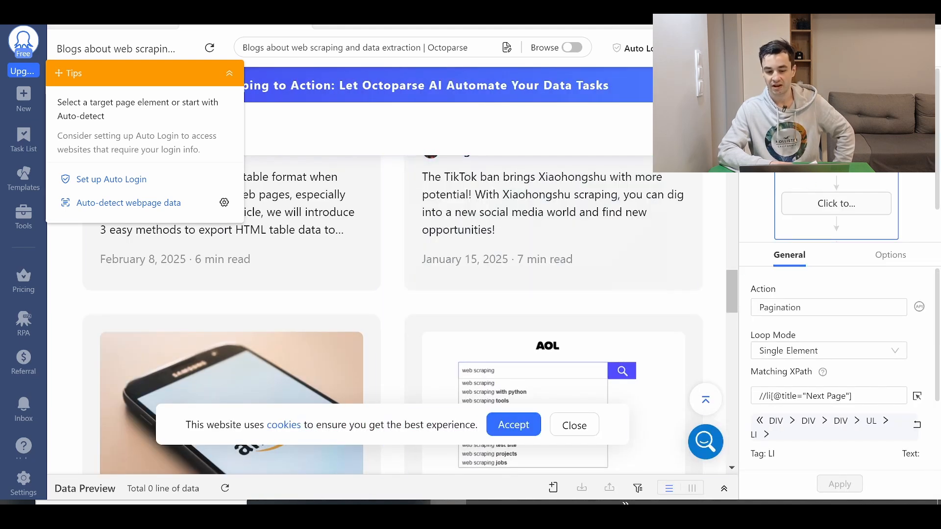
scroll(617, 227, down, 2)
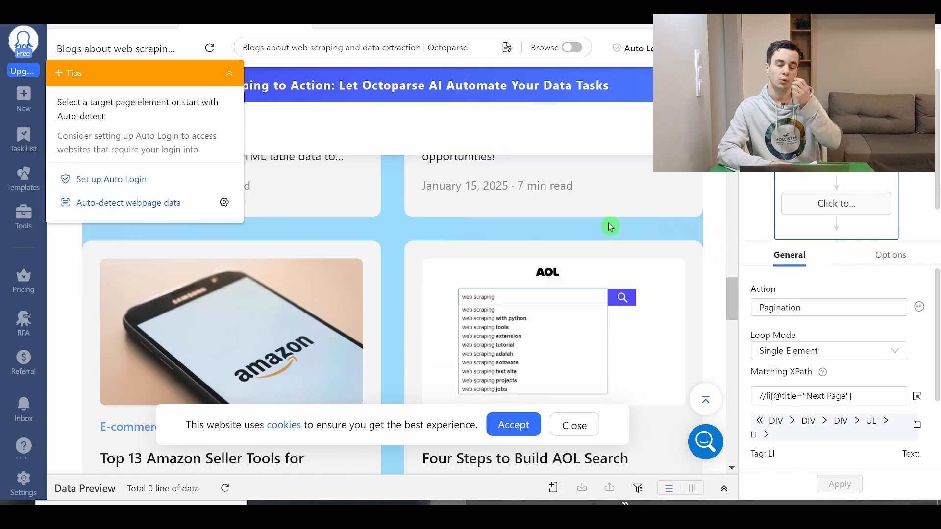
scroll(609, 222, down, 5)
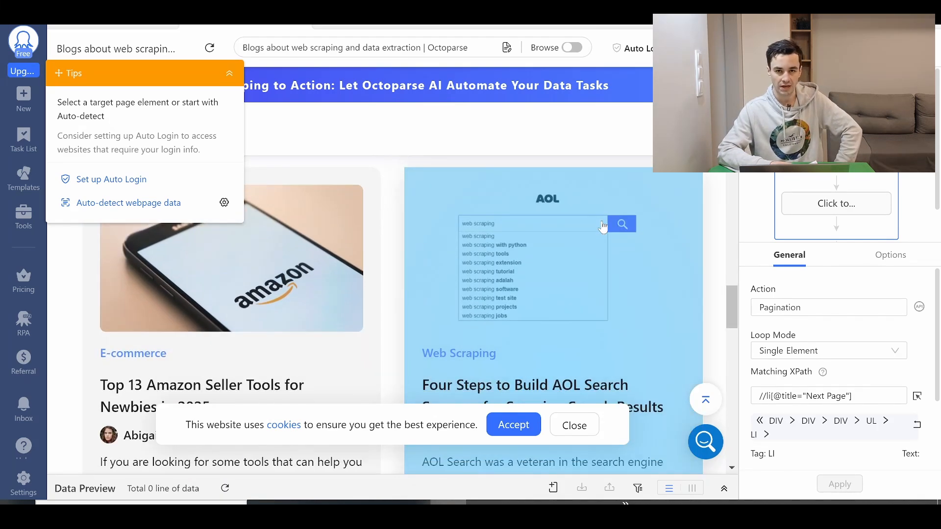
scroll(584, 255, down, 6)
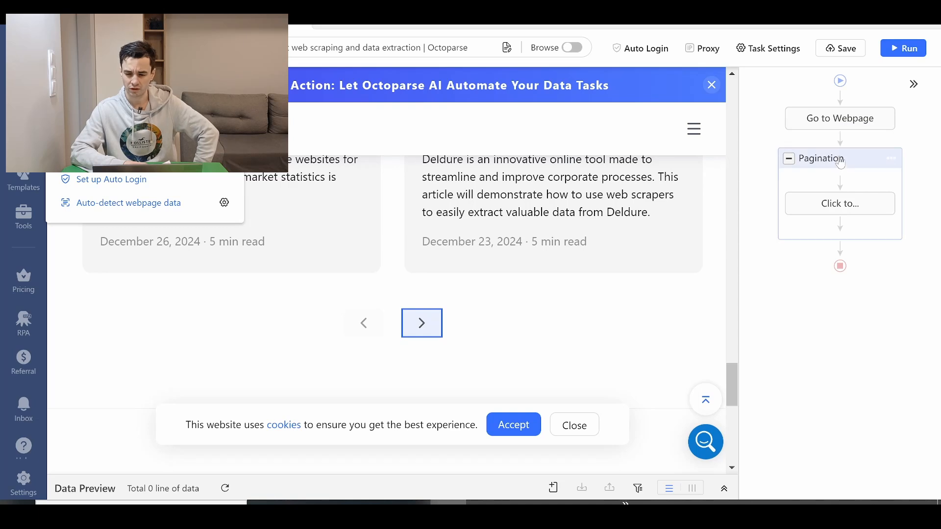
Add an Extract Data action before the click action in the Pagination loop and start a custom field that captures data on the page
click(844, 184)
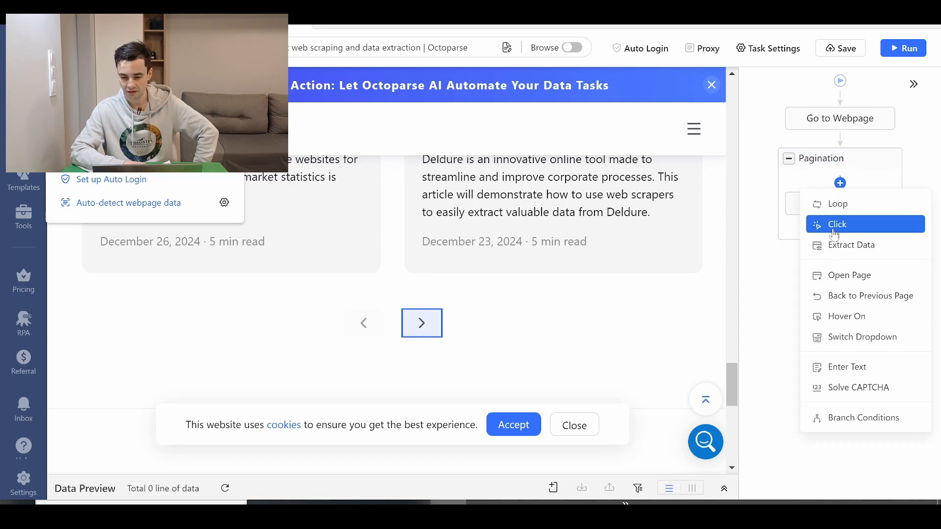
click(833, 244)
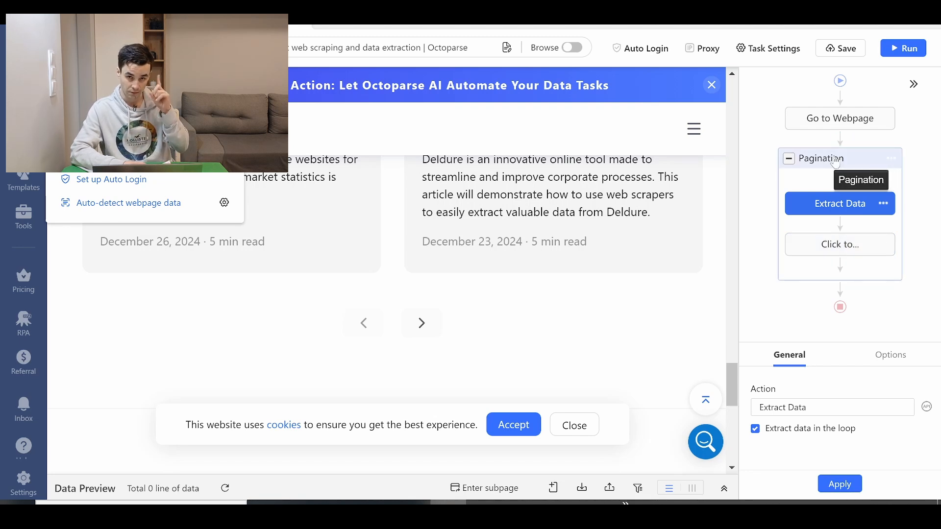
click(725, 489)
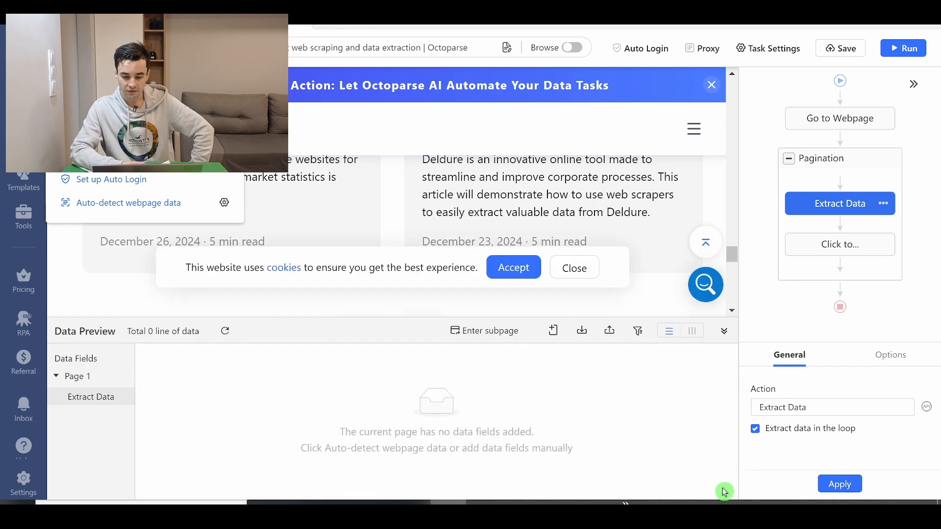
click(553, 330)
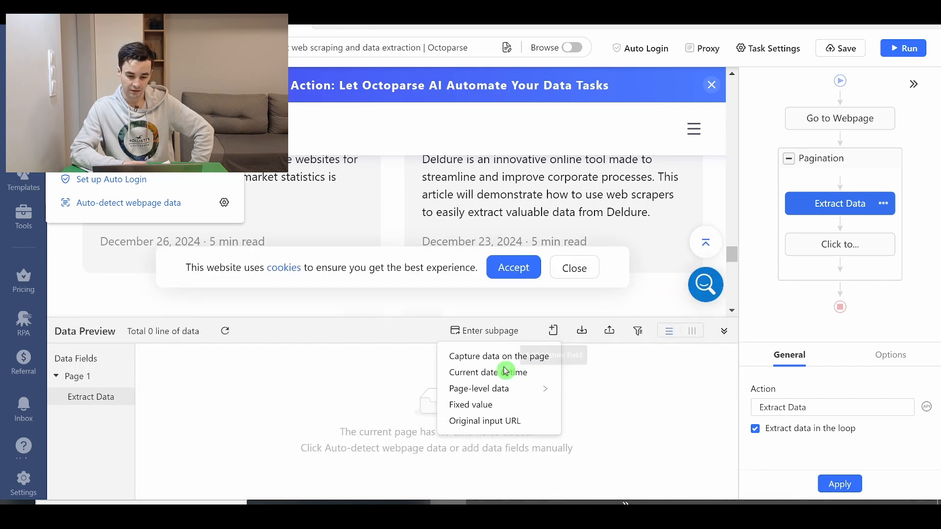
click(499, 356)
Name the new field Current_Page and switch its matching method to Absolute XPath
drag(142, 366, 105, 367)
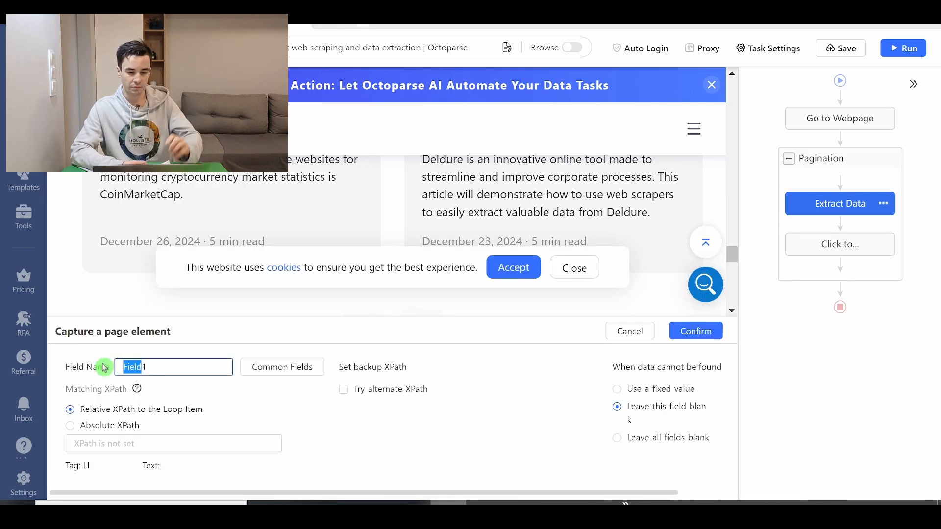
key(BackSpace)
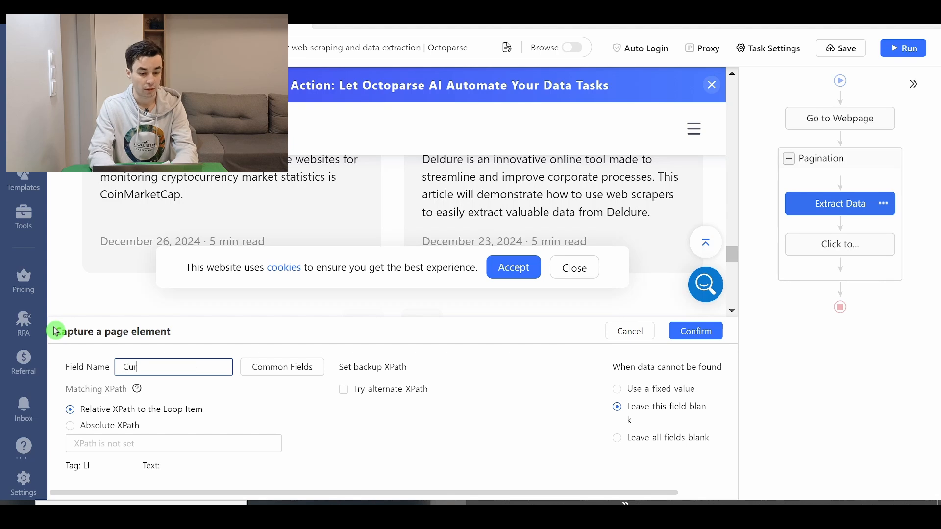
text(Current_Page)
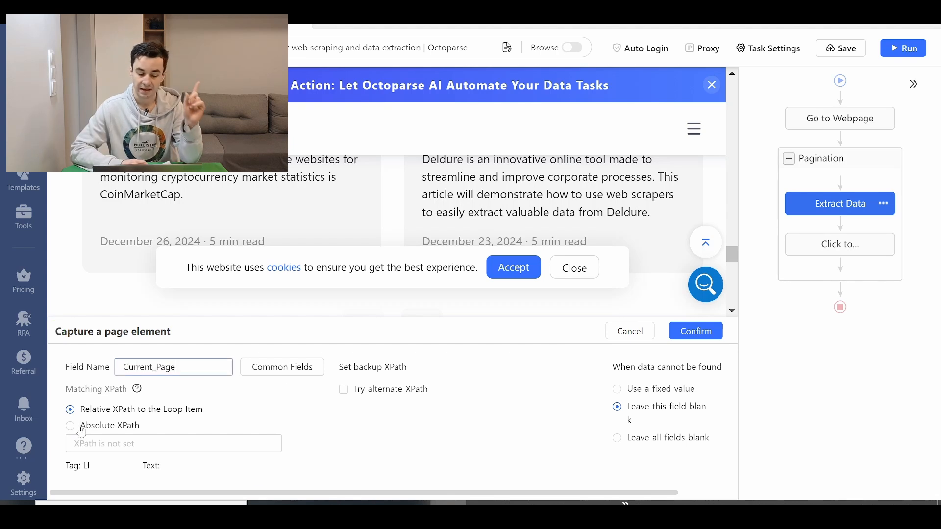
click(81, 426)
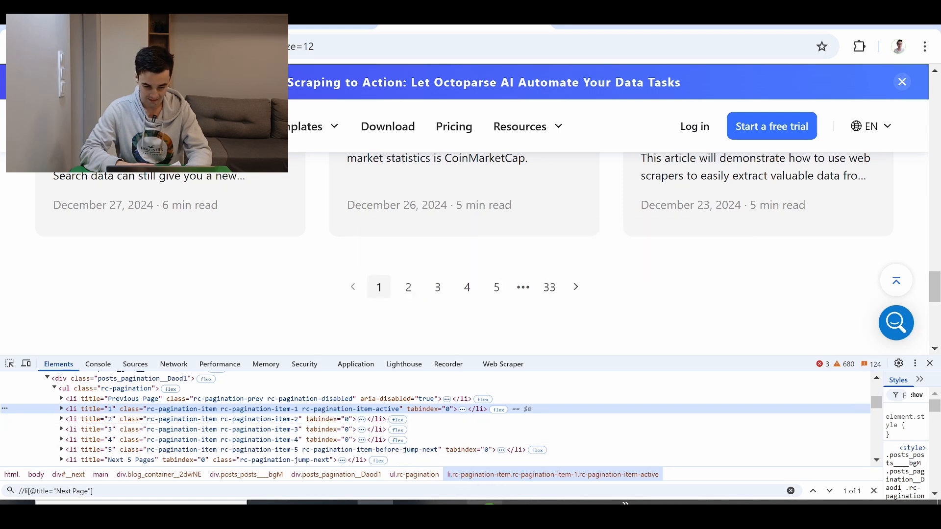
key(alt+Tab)
text(//)
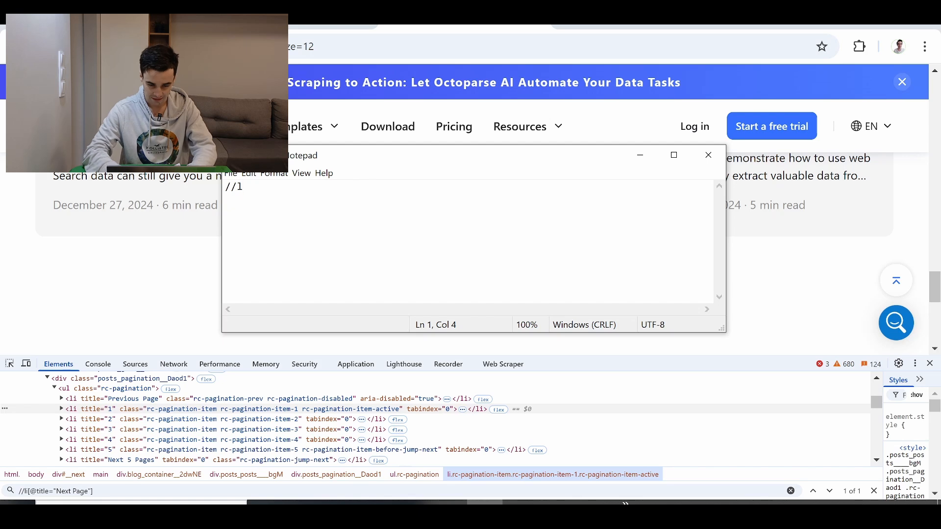
text(li[contains()
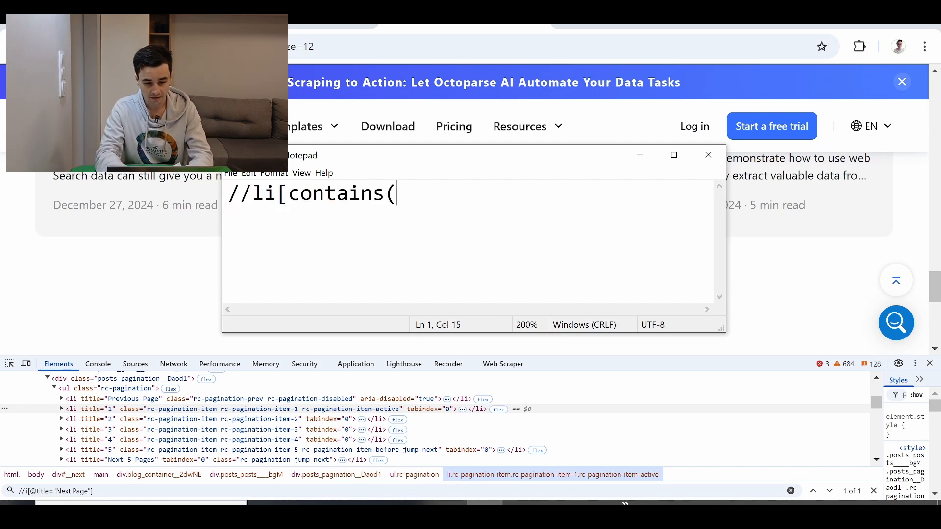
text(@class, "Paginat)
text(ion)
click(518, 193)
key(BackSpace)
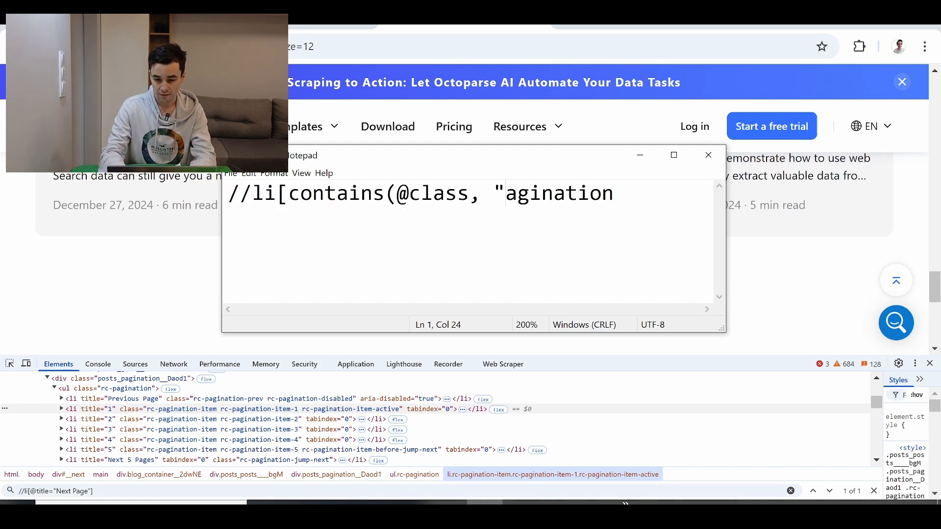
text(p)
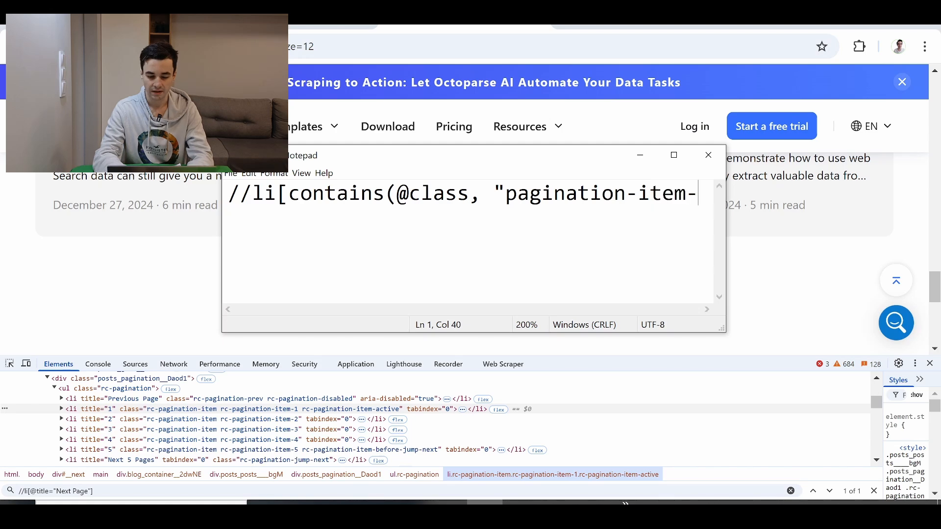
text(-item-)
text(active"))
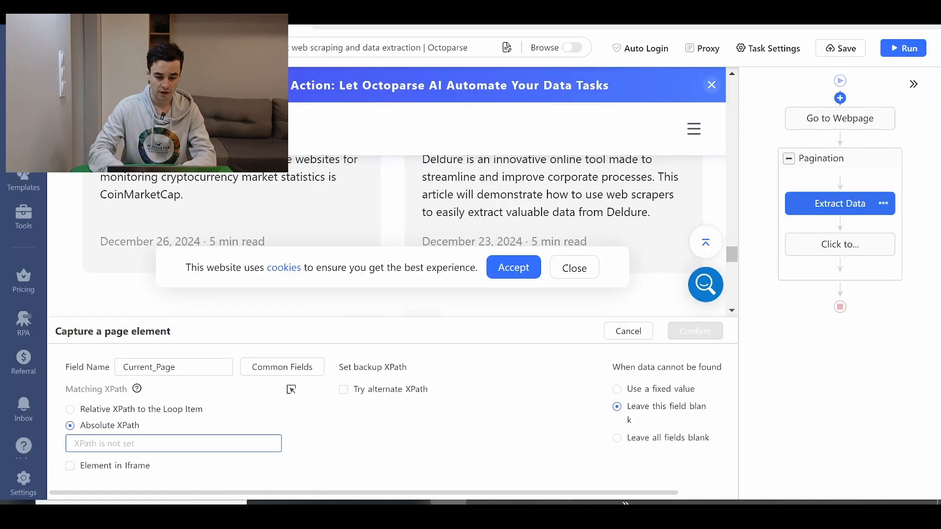
text(//li[contains(@class, "pagination-item-active")])
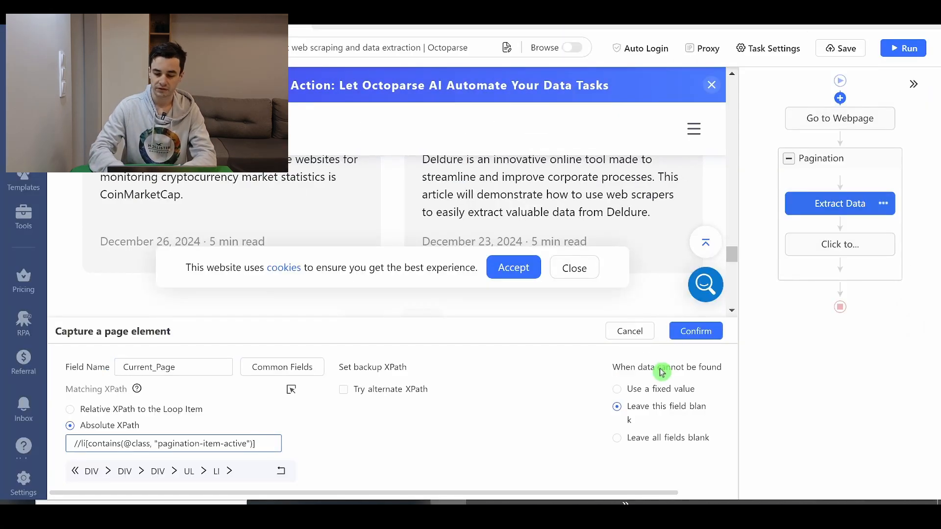
click(687, 338)
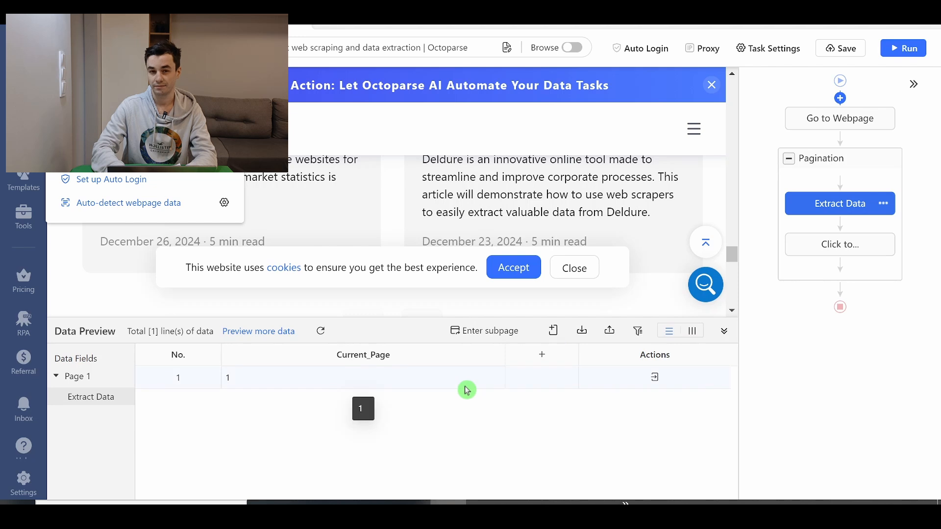
click(903, 49)
click(329, 363)
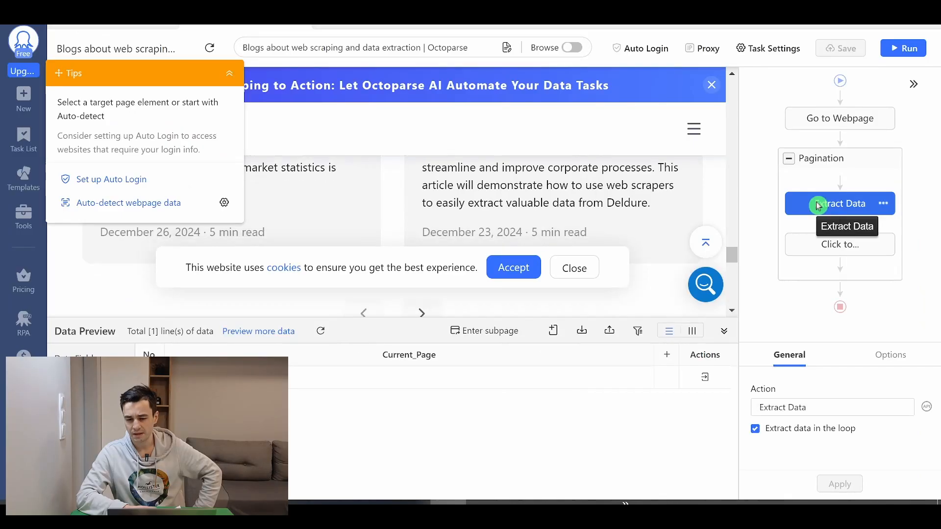
Make the Extract Data action wait 1s before it is performed, apply the setting and run the task again
click(817, 204)
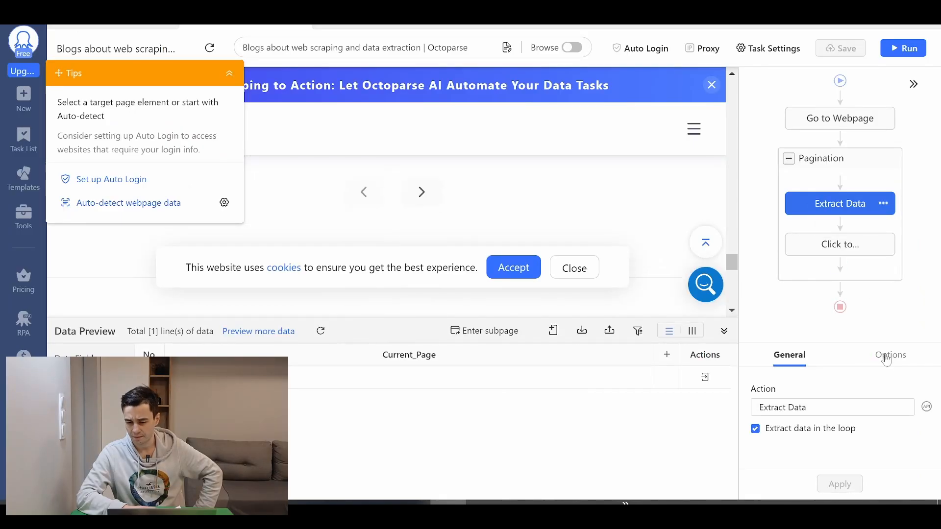
click(885, 356)
click(796, 409)
click(801, 424)
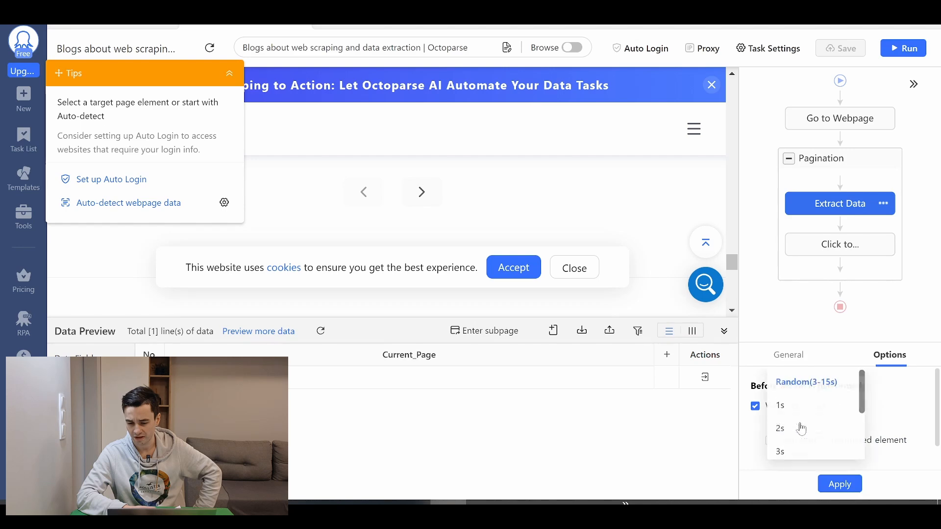
click(798, 407)
click(836, 483)
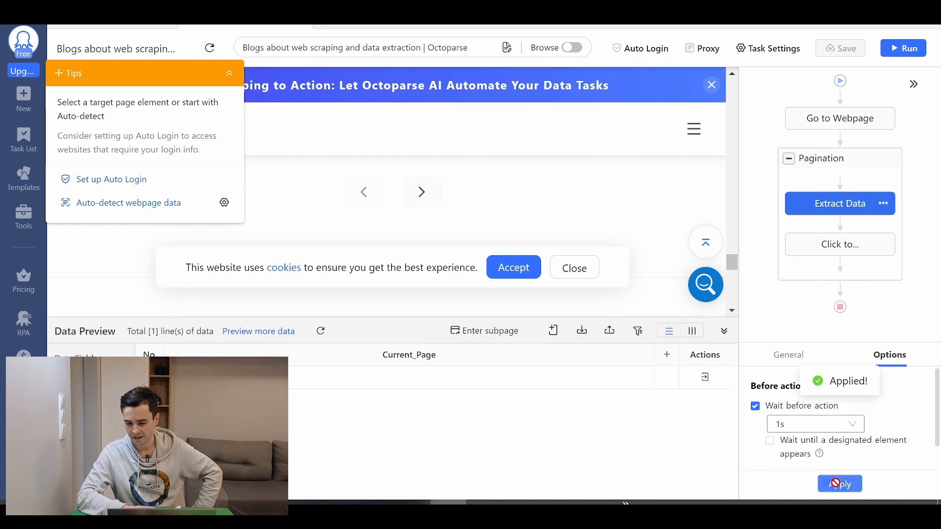
click(903, 48)
click(316, 368)
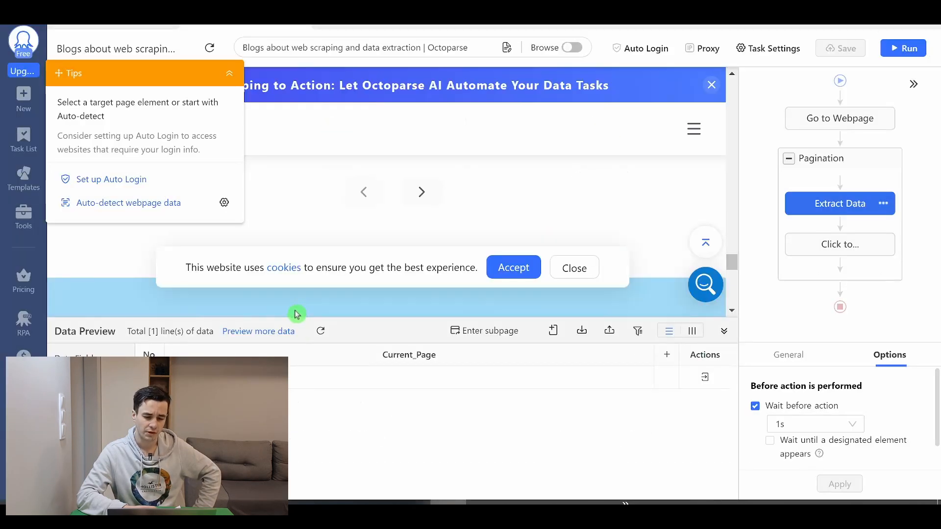